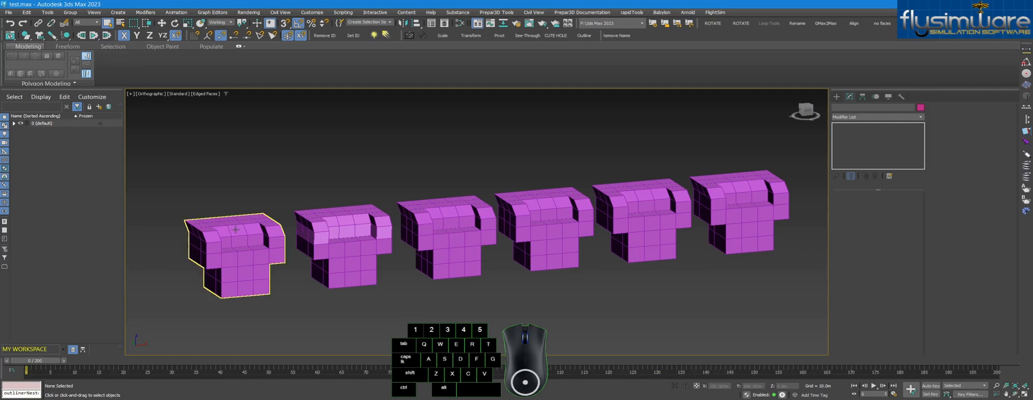
# - Examine the first two blocks in the row, especially the recess along their upper front
pyautogui.scroll(2, 244, 239)
pyautogui.scroll(-2, 245, 250)
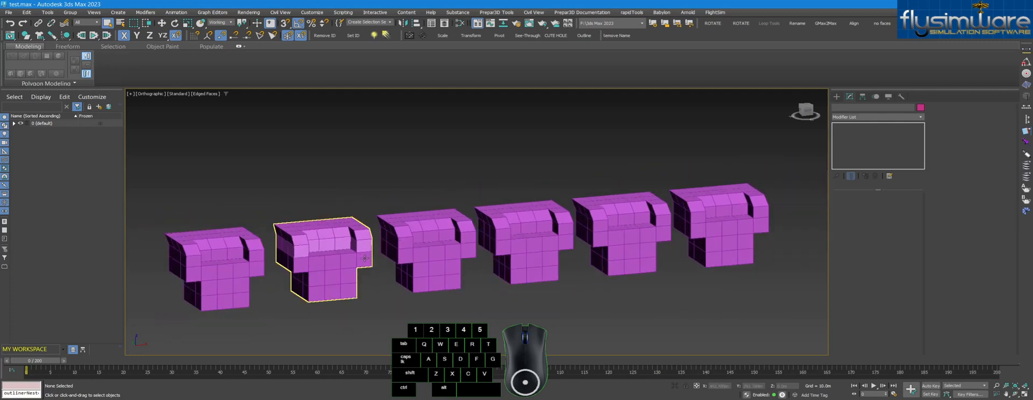
pyautogui.scroll(3, 205, 263)
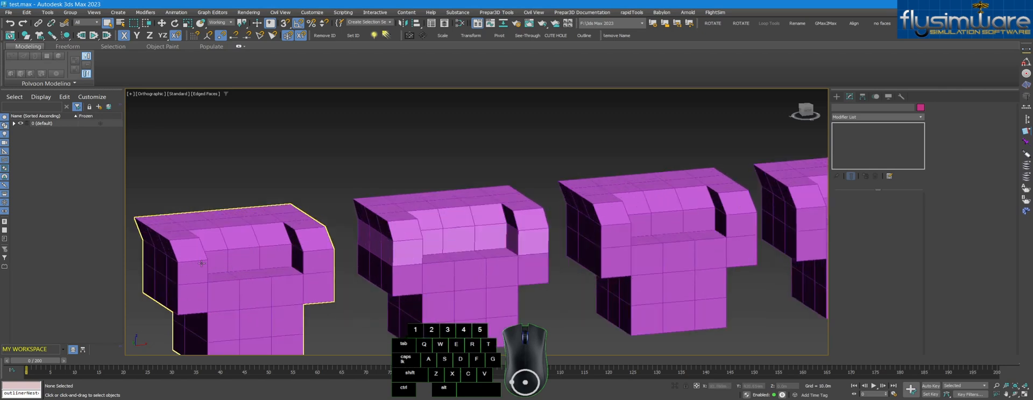
pyautogui.scroll(2, 245, 262)
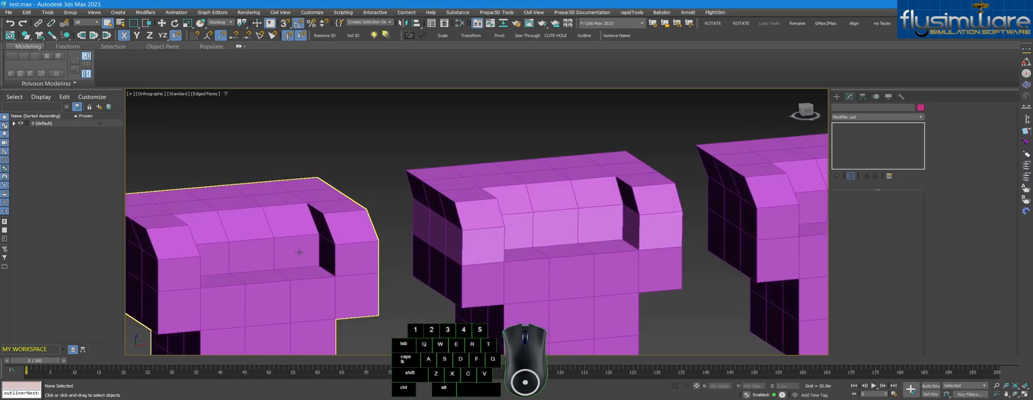
pyautogui.scroll(4, 299, 252)
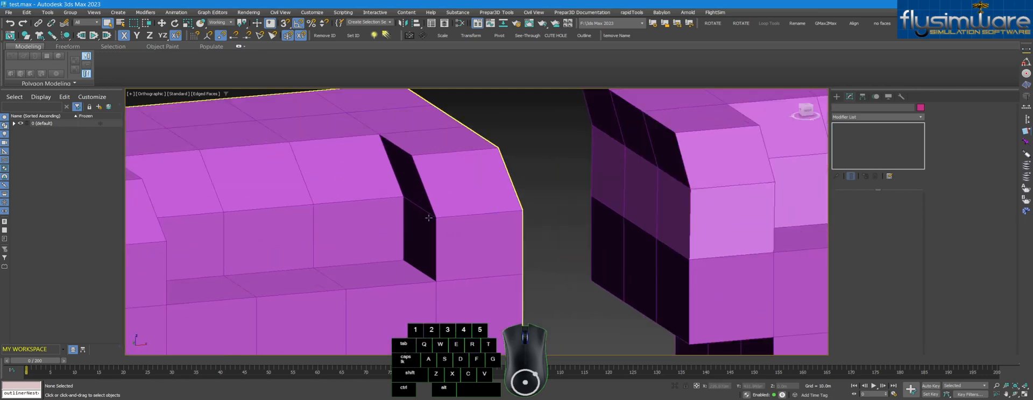
pyautogui.scroll(-8, 316, 264)
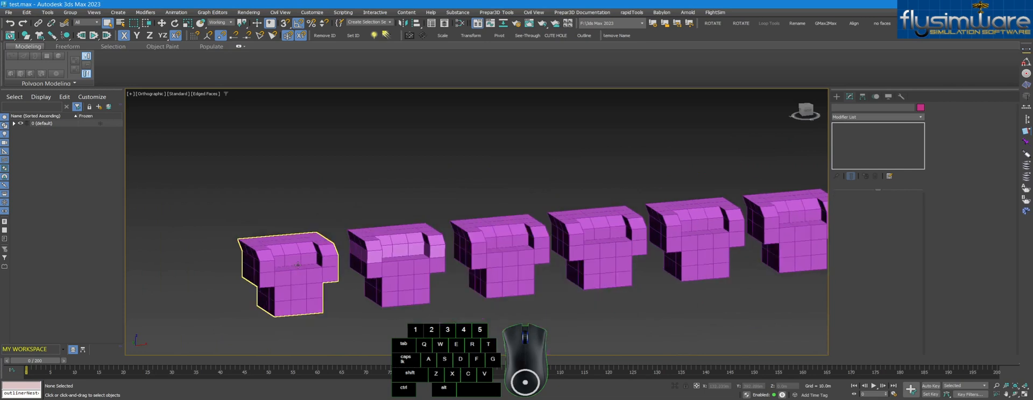
pyautogui.scroll(6, 300, 265)
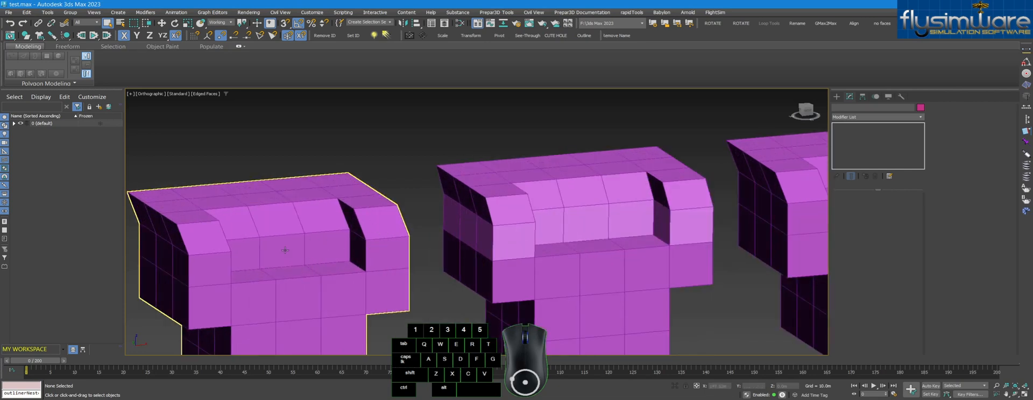
pyautogui.scroll(-3, 346, 232)
pyautogui.scroll(5, 379, 236)
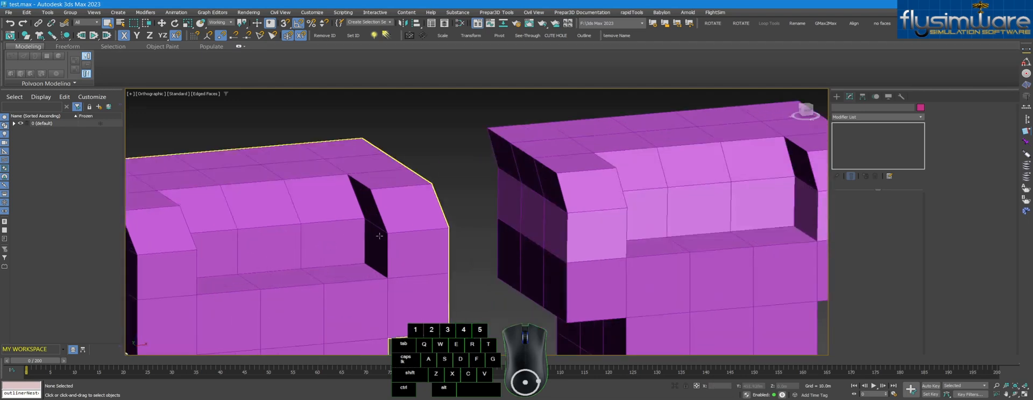
pyautogui.scroll(-7, 351, 257)
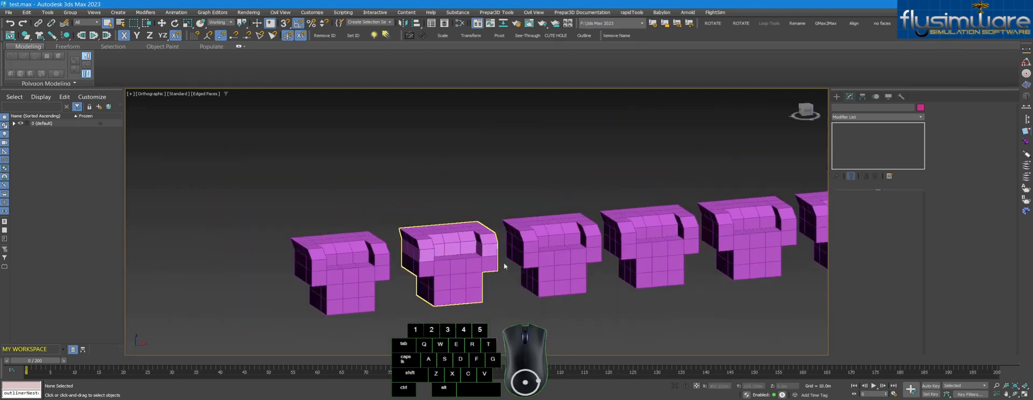
# - Inspect the third block's recess and its corners from several angles, and select that block
pyautogui.moveTo(522, 257); pyautogui.dragTo(497, 261, button='middle')
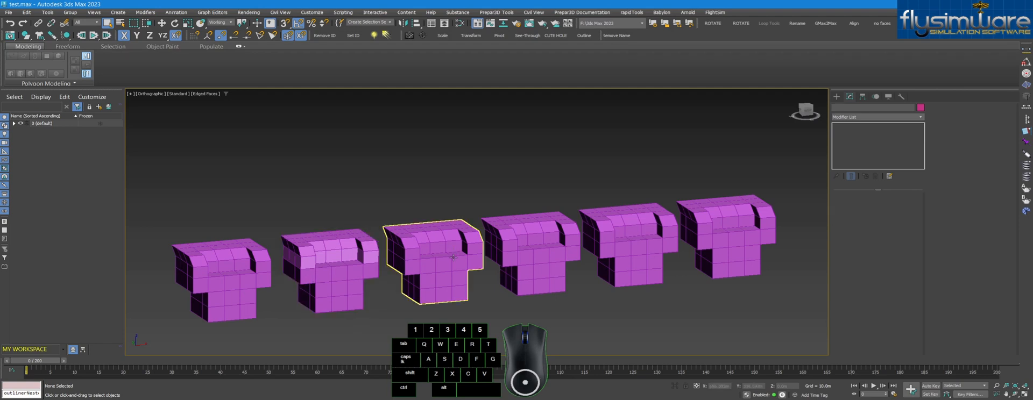
pyautogui.moveTo(453, 256); pyautogui.dragTo(466, 261, button='middle')
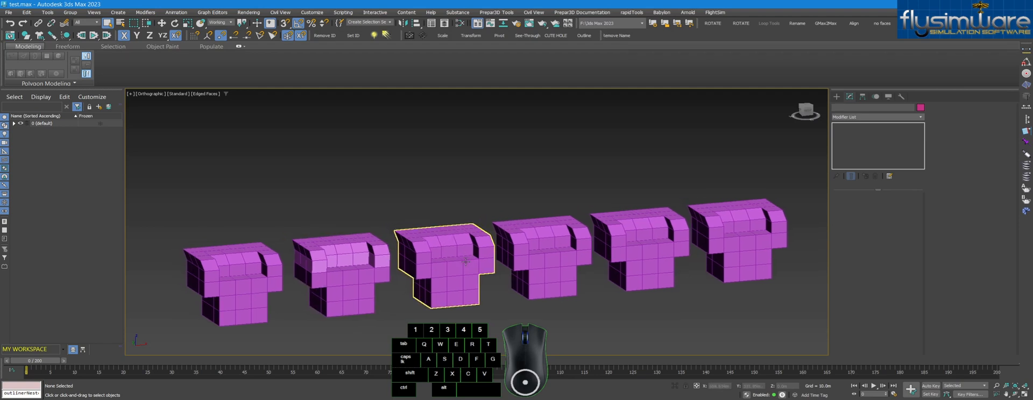
pyautogui.scroll(8, 445, 275)
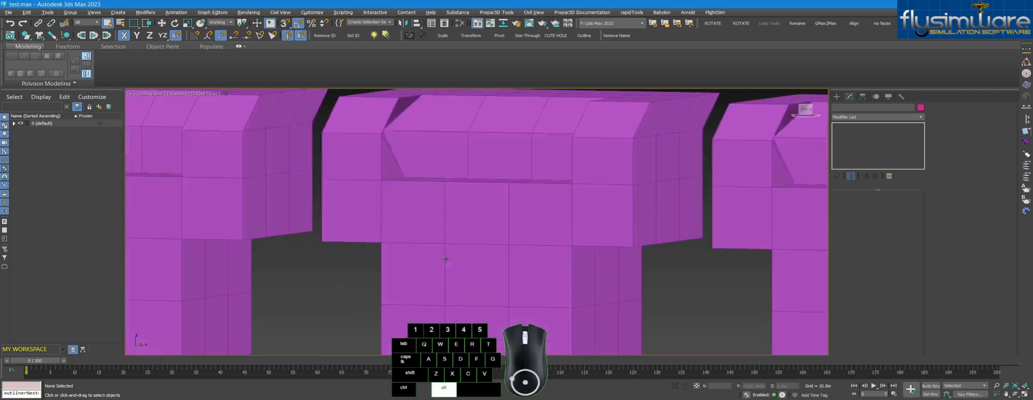
pyautogui.scroll(-6, 457, 260)
pyautogui.scroll(9, 471, 224)
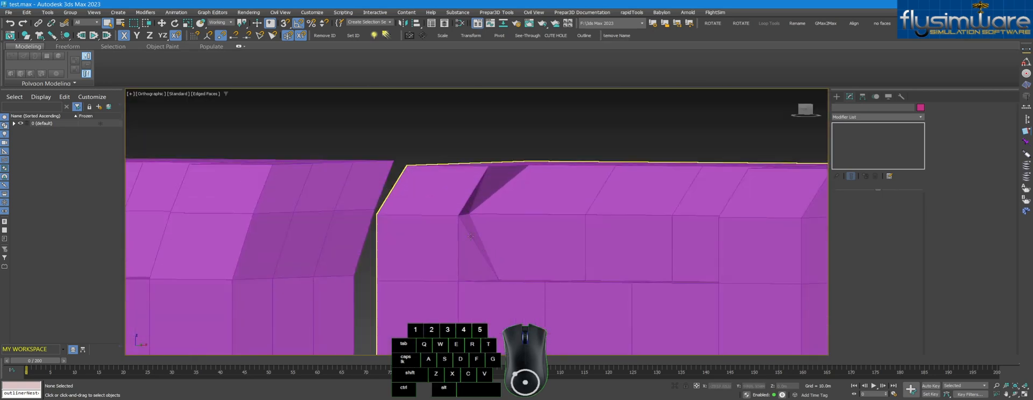
pyautogui.click(472, 234)
pyautogui.scroll(-5, 472, 234)
pyautogui.keyDown('alt'); pyautogui.moveTo(473, 236); pyautogui.dragTo(642, 237, button='middle'); pyautogui.keyUp('alt')
pyautogui.scroll(2, 584, 235)
pyautogui.scroll(-4, 660, 232)
pyautogui.scroll(5, 641, 237)
pyautogui.keyDown('alt'); pyautogui.moveTo(536, 268); pyautogui.dragTo(550, 243, button='middle'); pyautogui.keyUp('alt')
pyautogui.scroll(-3, 601, 227)
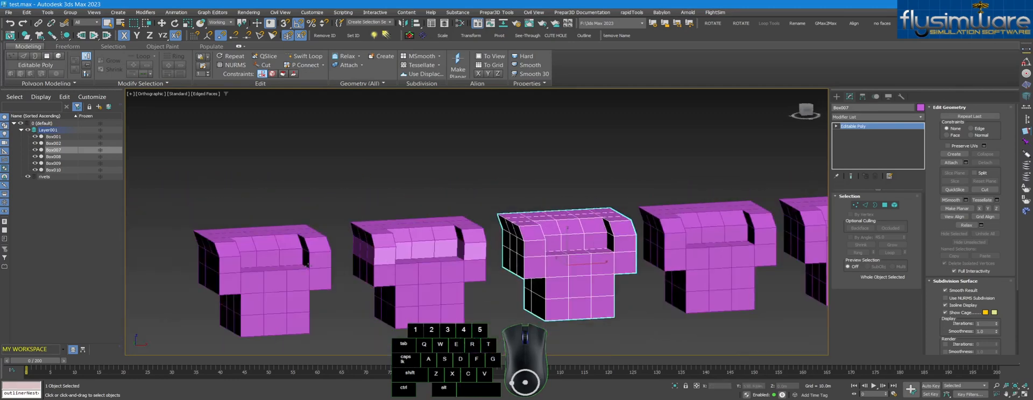
# - Compare the recess geometry on the blocks along the row, up to the last one
pyautogui.scroll(3, 305, 267)
pyautogui.keyDown('alt'); pyautogui.moveTo(301, 267); pyautogui.dragTo(398, 280, button='middle'); pyautogui.keyUp('alt')
pyautogui.scroll(-2, 485, 264)
pyautogui.moveTo(570, 245); pyautogui.dragTo(331, 230, button='middle')
pyautogui.moveTo(498, 249); pyautogui.dragTo(357, 259, button='middle')
pyautogui.scroll(3, 369, 257)
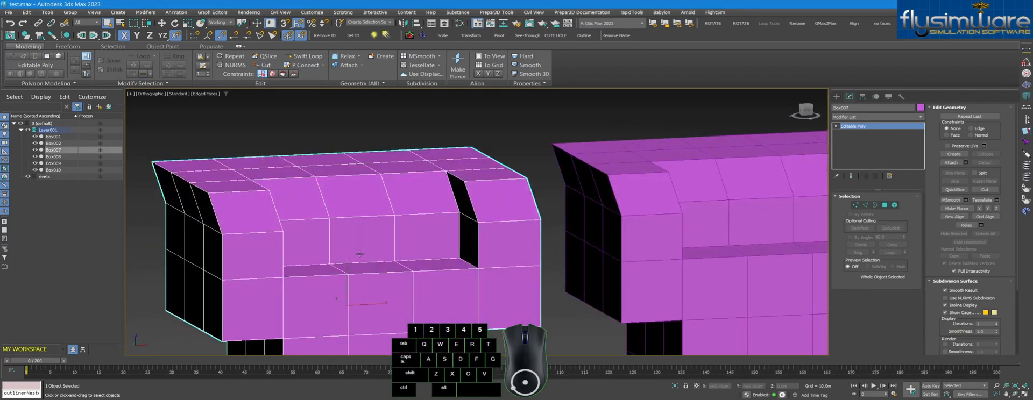
pyautogui.moveTo(479, 232); pyautogui.dragTo(414, 237, button='middle')
pyautogui.scroll(-2, 414, 237)
pyautogui.moveTo(637, 251); pyautogui.dragTo(571, 248, button='middle')
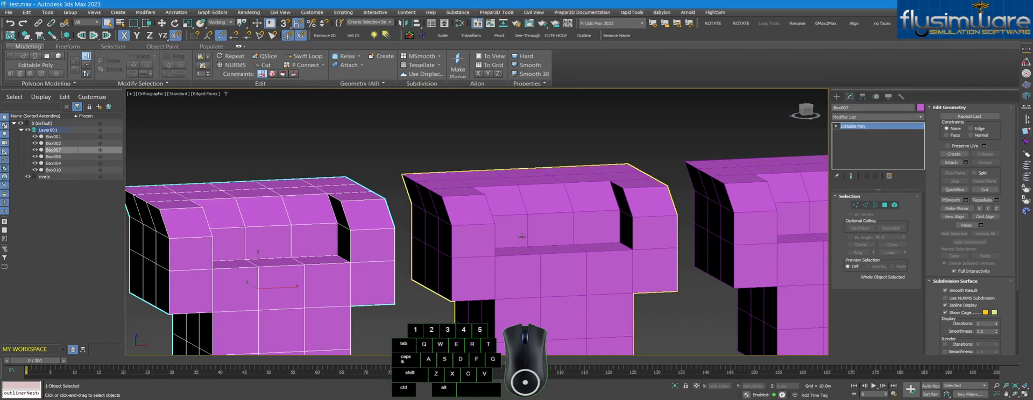
pyautogui.moveTo(529, 230); pyautogui.dragTo(479, 254, button='middle')
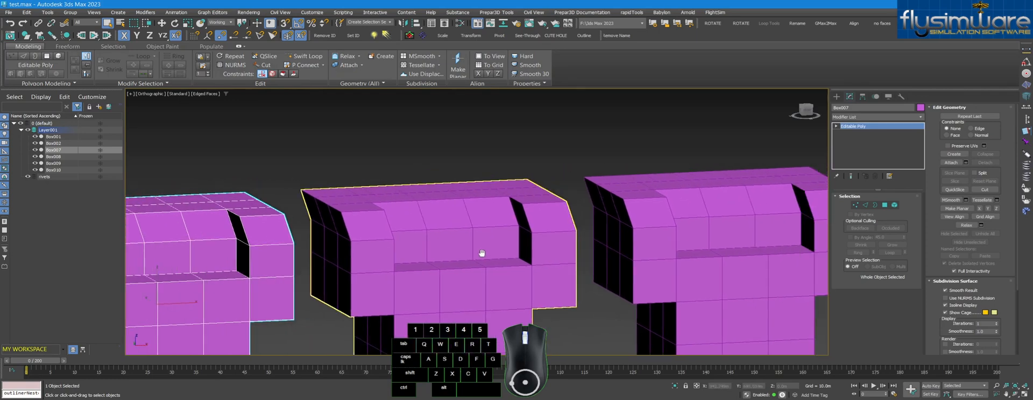
pyautogui.moveTo(586, 261); pyautogui.dragTo(544, 240, button='middle')
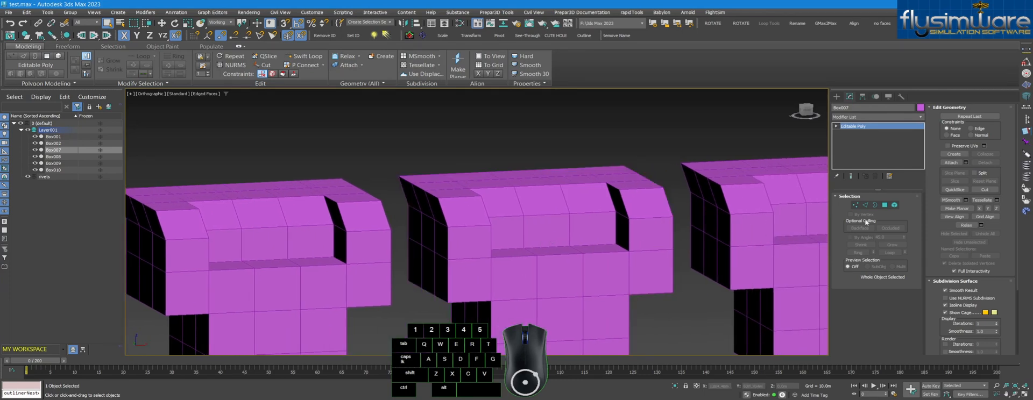
pyautogui.moveTo(545, 240); pyautogui.dragTo(425, 241, button='middle')
pyautogui.scroll(-4, 425, 241)
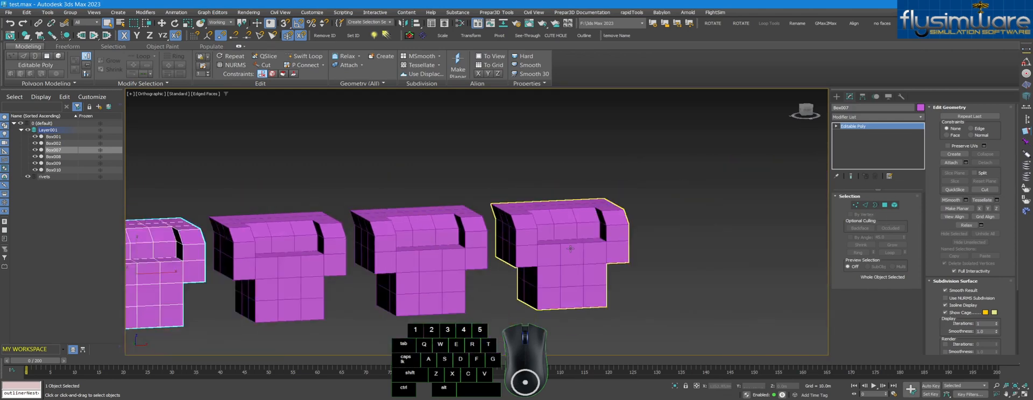
pyautogui.scroll(2, 574, 249)
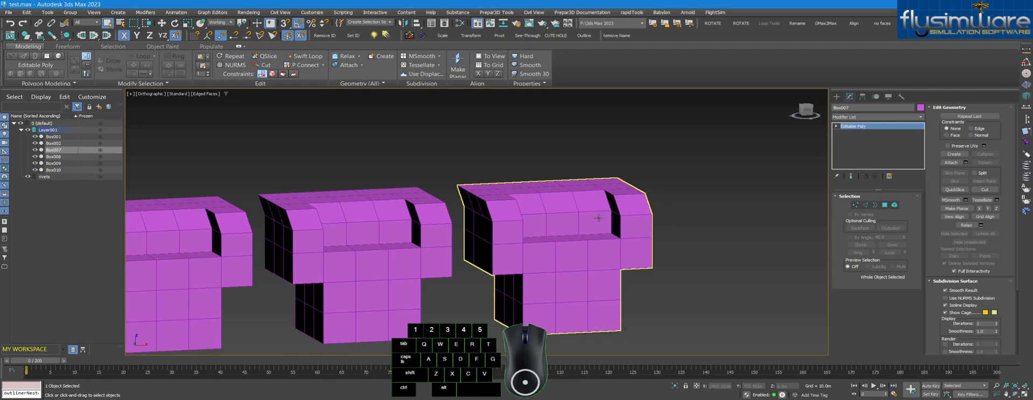
pyautogui.scroll(-3, 647, 235)
pyautogui.moveTo(648, 235); pyautogui.dragTo(713, 231, button='middle')
pyautogui.moveTo(532, 234); pyautogui.dragTo(637, 242, button='middle')
pyautogui.scroll(-2, 637, 242)
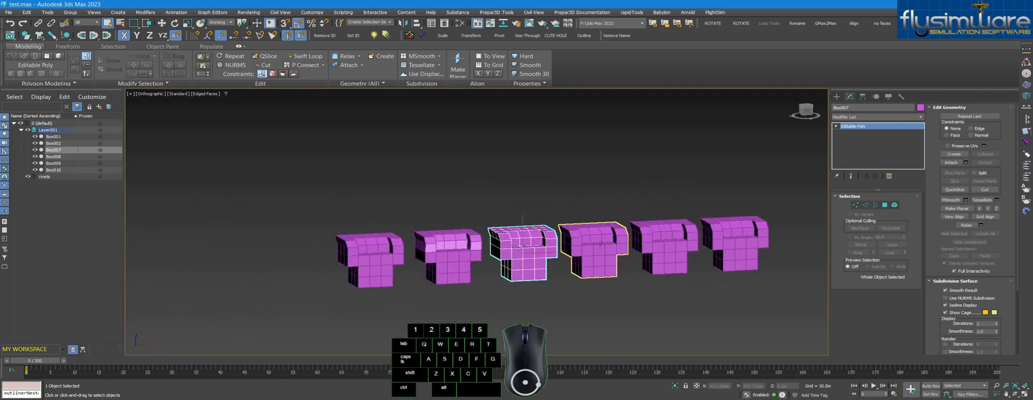
# - Select the first block in the row and enter polygon editing with the recess's three ledge polygons selected
pyautogui.click(574, 203)
pyautogui.scroll(2, 560, 242)
pyautogui.moveTo(559, 244); pyautogui.dragTo(538, 248, button='middle')
pyautogui.click(291, 274)
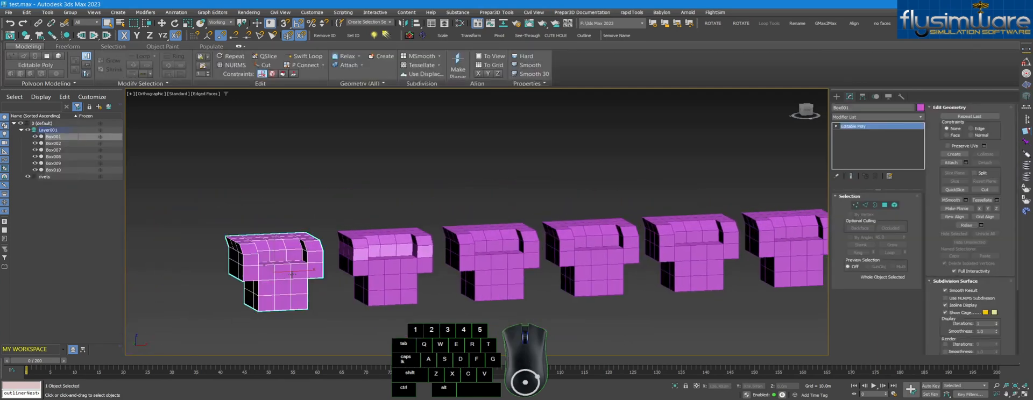
pyautogui.scroll(6, 313, 272)
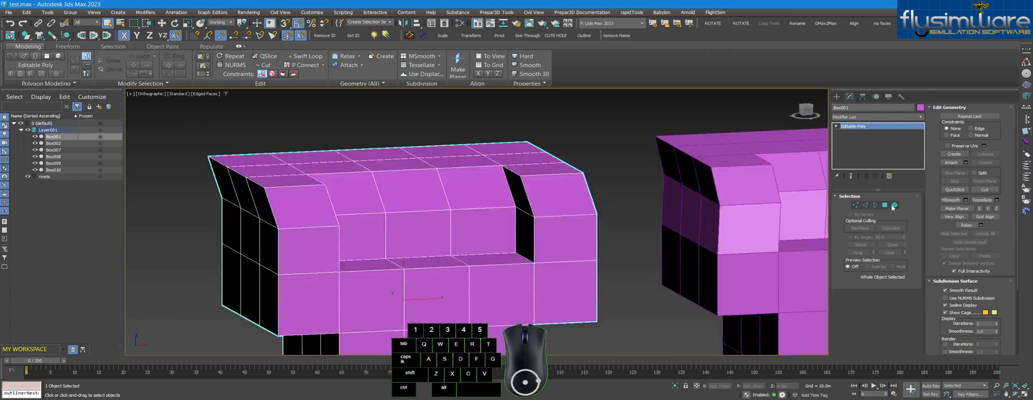
pyautogui.click(884, 205)
pyautogui.keyDown('alt'); pyautogui.moveTo(492, 261); pyautogui.dragTo(496, 265, button='middle'); pyautogui.keyUp('alt')
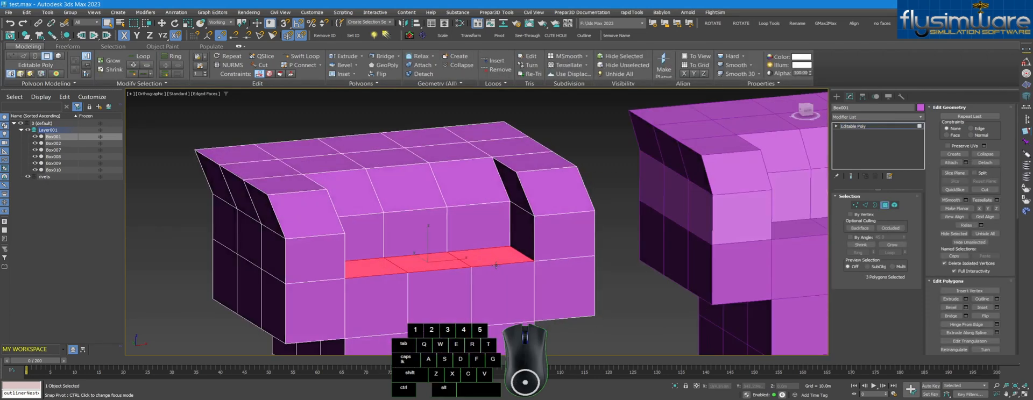
# - Review the Standard snap options and activate the Move tool for the selected ledge polygons
pyautogui.rightClick(286, 24)
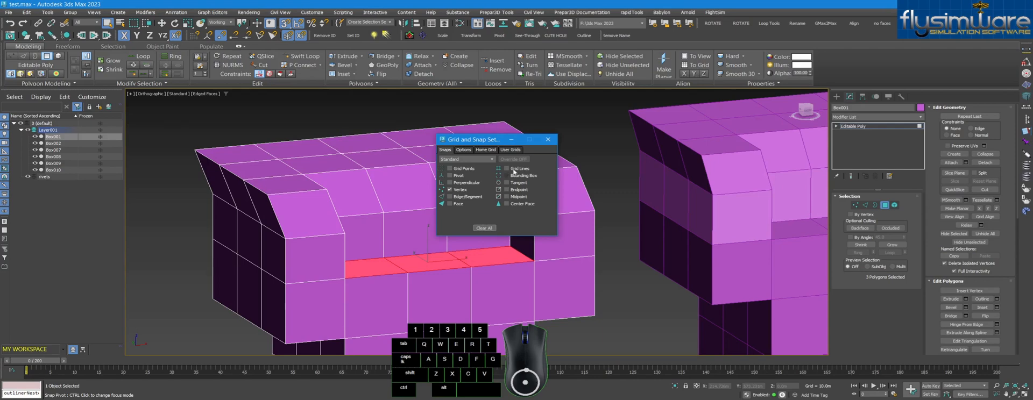
pyautogui.click(547, 140)
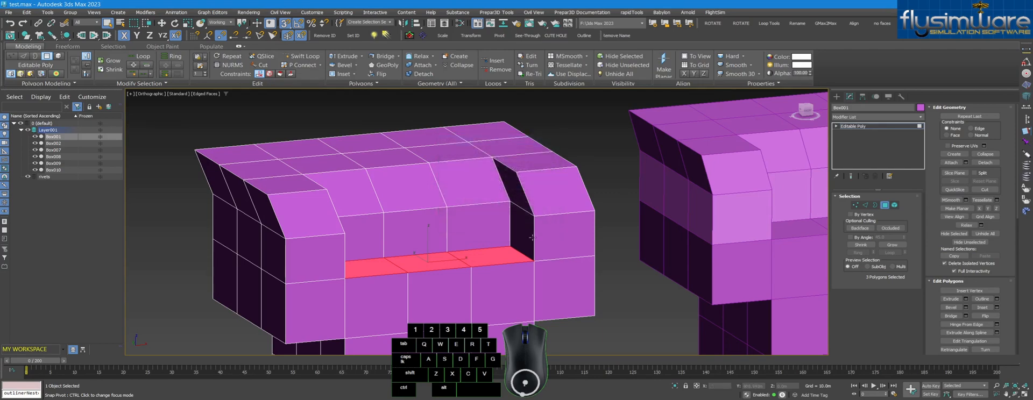
pyautogui.moveTo(508, 287); pyautogui.dragTo(525, 294, button='middle')
pyautogui.press('w')
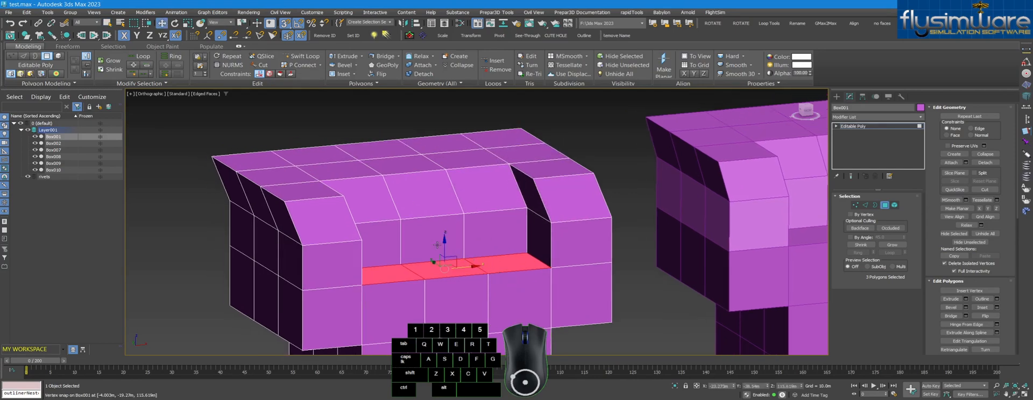
pyautogui.scroll(4, 467, 272)
pyautogui.keyDown('alt'); pyautogui.moveTo(467, 272); pyautogui.dragTo(449, 272, button='middle'); pyautogui.keyUp('alt')
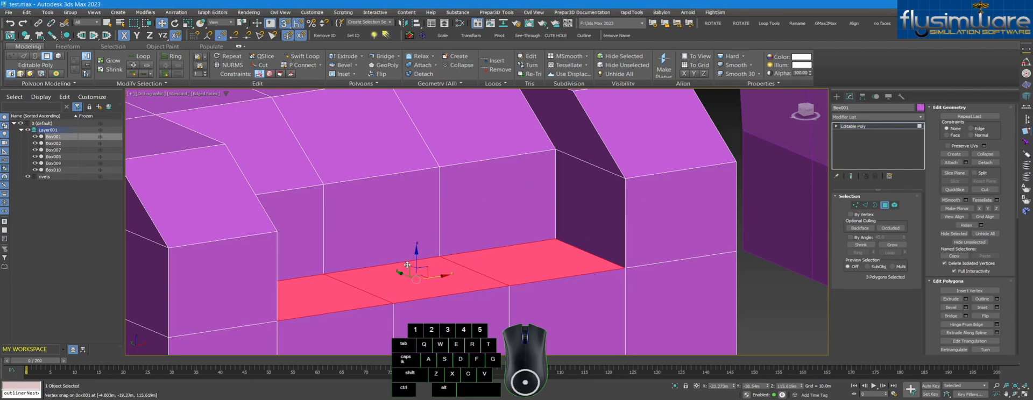
# - Try moving the three ledge polygons in the YZ plane without extruding them, and undo the move
pyautogui.moveTo(407, 265); pyautogui.dragTo(509, 258)
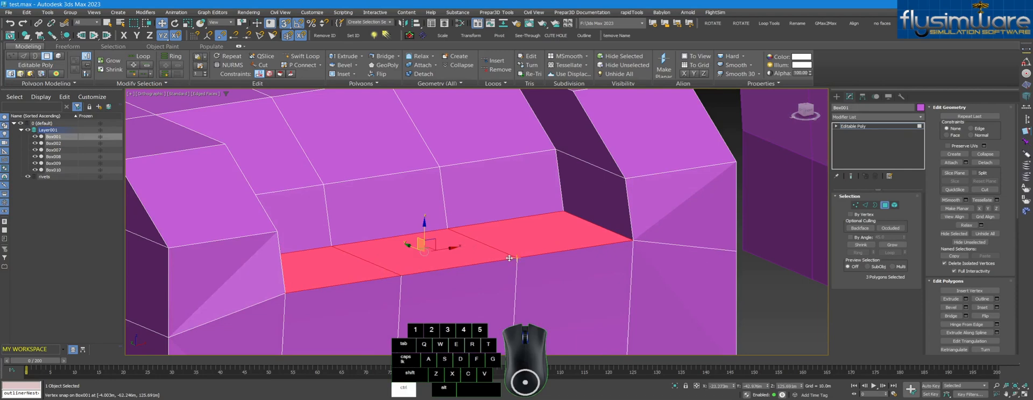
pyautogui.hotkey('ctrl', 'z')
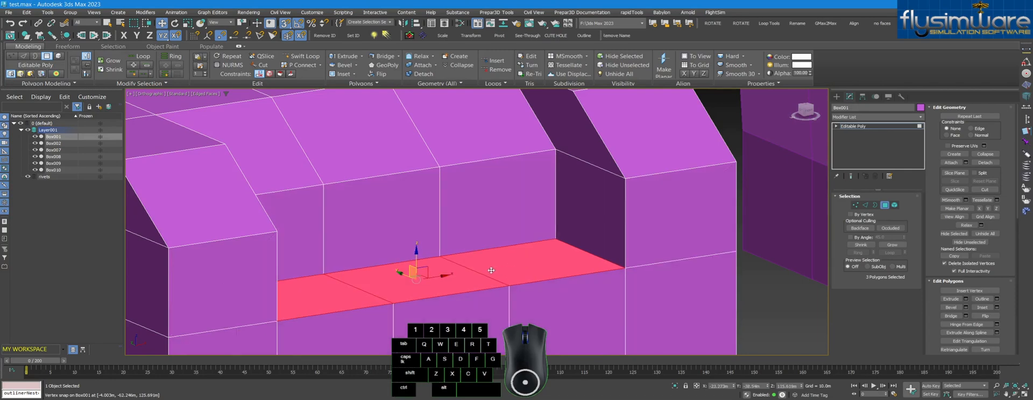
# - Try extruding the three ledge polygons by a copy-move snapped to the recess's front upper corner vertex, undoing each attempt
pyautogui.press('shift')
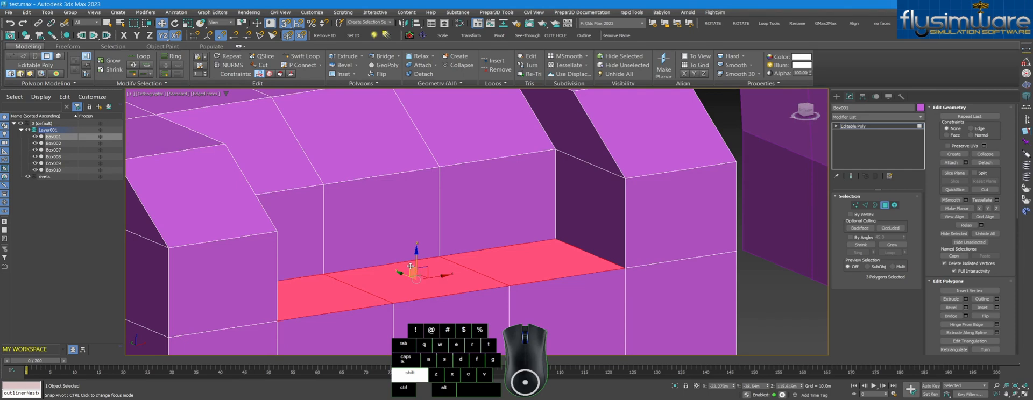
pyautogui.keyDown('shift'); pyautogui.moveTo(621, 268); pyautogui.dragTo(626, 174); pyautogui.keyUp('shift')
pyautogui.hotkey('ctrl', 'z')
pyautogui.press('shift')
pyautogui.keyDown('shift'); pyautogui.moveTo(408, 266); pyautogui.dragTo(627, 178); pyautogui.keyUp('shift')
pyautogui.hotkey('ctrl', 'z')
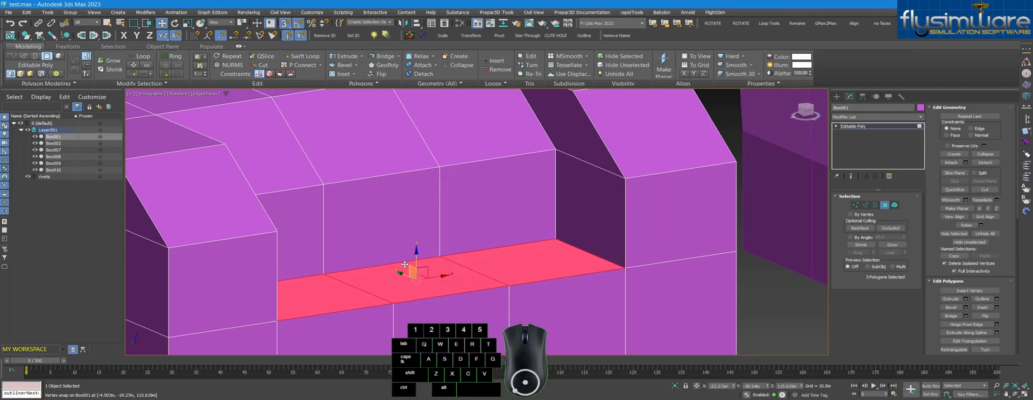
# - Try extruding the ledge polygons to the recess's rear upper corner vertex, then undo that and a single-polygon selection
pyautogui.keyDown('alt'); pyautogui.moveTo(416, 268); pyautogui.dragTo(434, 275, button='middle'); pyautogui.keyUp('alt')
pyautogui.keyDown('shift'); pyautogui.moveTo(410, 268); pyautogui.dragTo(528, 142); pyautogui.keyUp('shift')
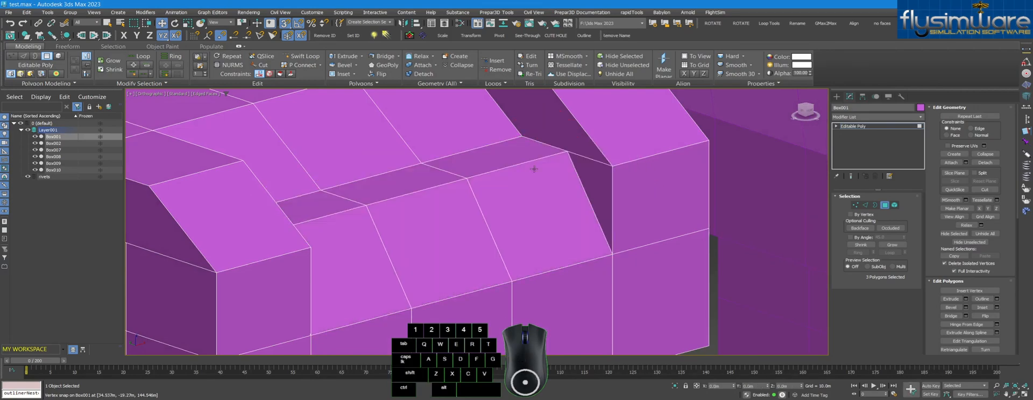
pyautogui.hotkey('ctrl', 'z')
pyautogui.moveTo(550, 259)
pyautogui.keyDown('alt'); pyautogui.mouseDown(button='middle')
pyautogui.moveTo(532, 260)
pyautogui.moveTo(581, 264)
pyautogui.mouseUp(button='middle'); pyautogui.keyUp('alt')
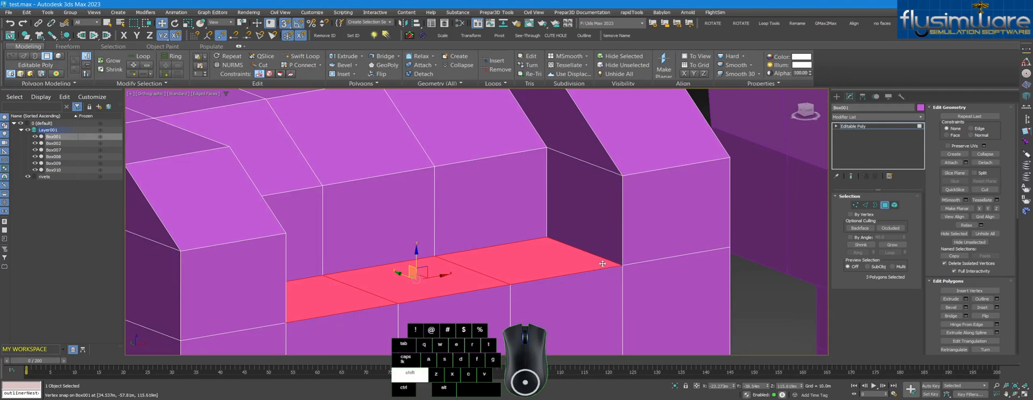
pyautogui.click(409, 266)
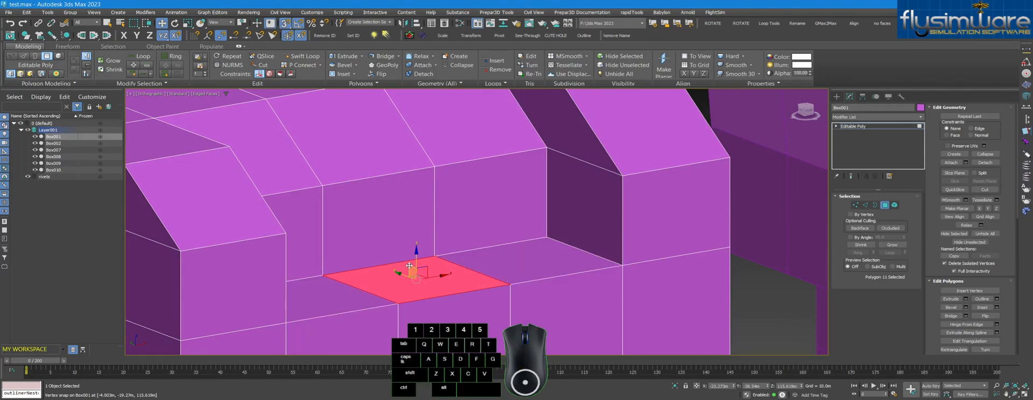
pyautogui.hotkey('ctrl', 'z')
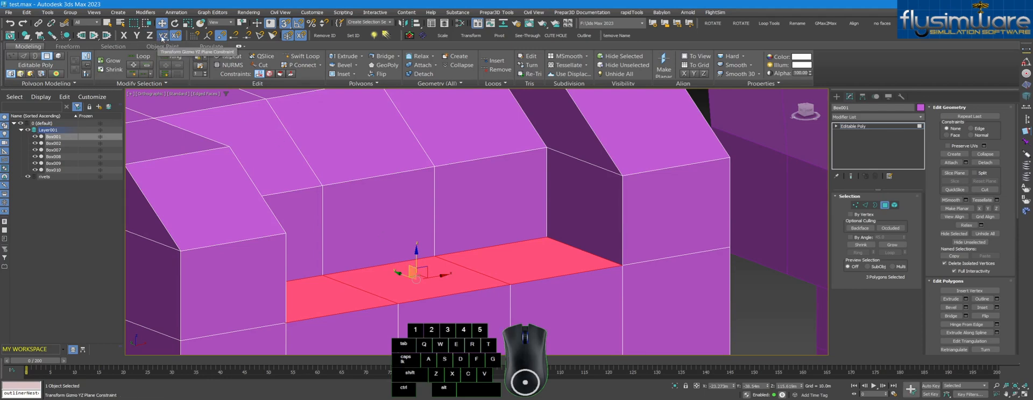
# - Extrude the three ledge polygons with a YZ-constrained copy-move snapped to the recess's front upper corner vertex, and clear the selection
pyautogui.scroll(2, 614, 266)
pyautogui.keyDown('shift'); pyautogui.moveTo(615, 266); pyautogui.dragTo(620, 141); pyautogui.keyUp('shift')
pyautogui.scroll(-3, 563, 262)
pyautogui.scroll(-3, 564, 261)
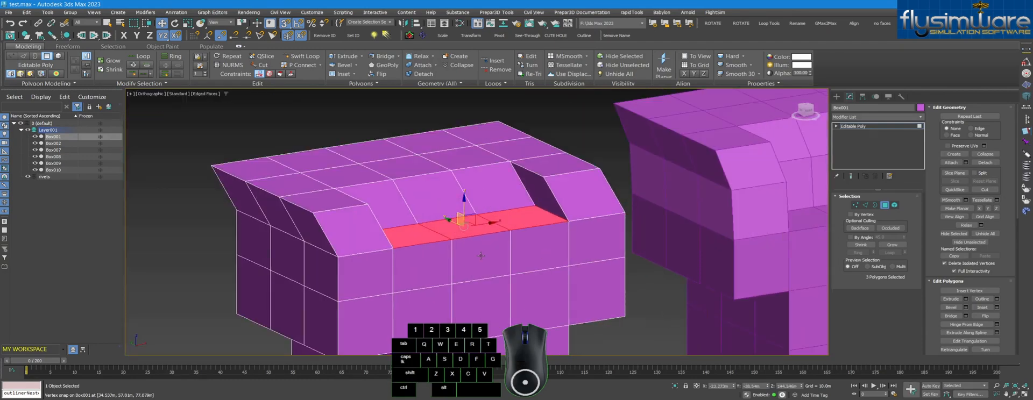
pyautogui.click(639, 296)
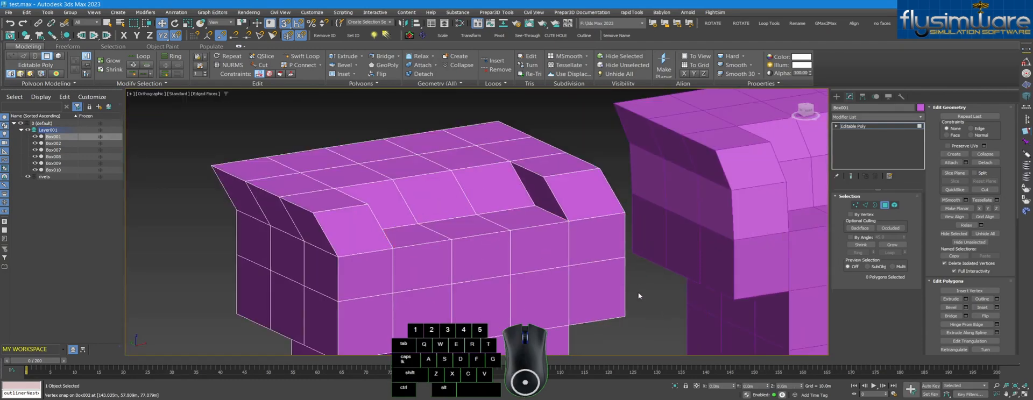
# - Turn snapping off and check the extruded block for open edges by selecting across it at border level
pyautogui.press('s')
pyautogui.click(875, 205)
pyautogui.moveTo(682, 295); pyautogui.dragTo(655, 299, button='middle')
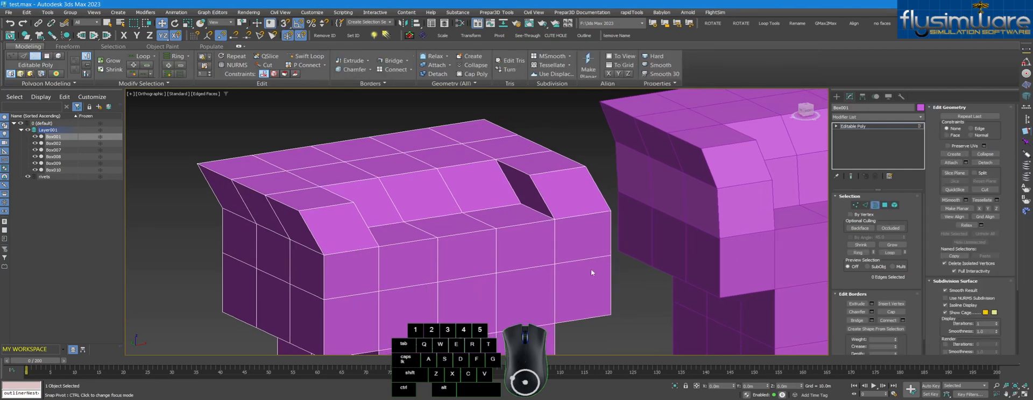
pyautogui.scroll(-8, 353, 159)
pyautogui.moveTo(356, 150); pyautogui.dragTo(517, 293)
pyautogui.hotkey('shift', 'a')
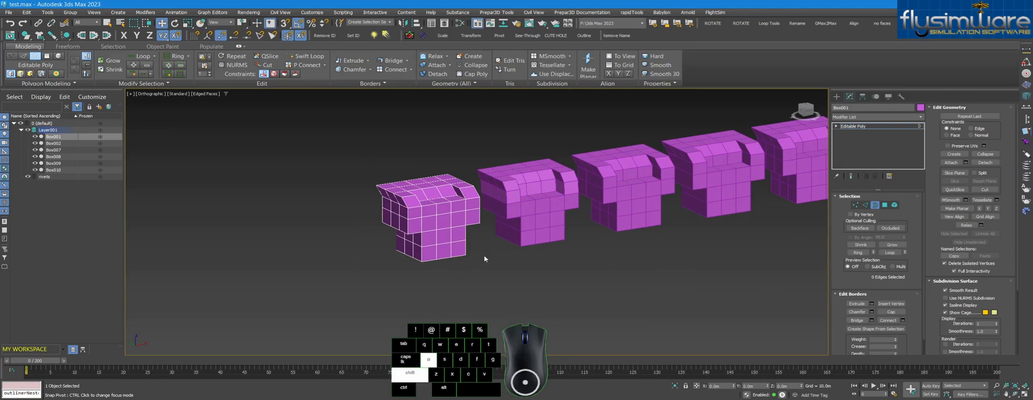
pyautogui.keyDown('alt'); pyautogui.moveTo(483, 247); pyautogui.dragTo(487, 222, button='middle'); pyautogui.keyUp('alt')
pyautogui.scroll(6, 488, 224)
pyautogui.scroll(-3, 488, 224)
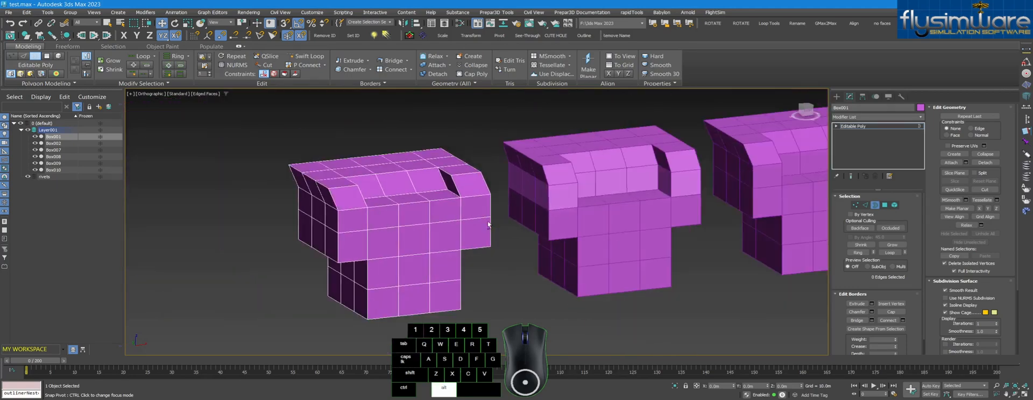
# - Break the vertex inside the block's front face, try moving a split vertex along X, and undo that move
pyautogui.click(855, 205)
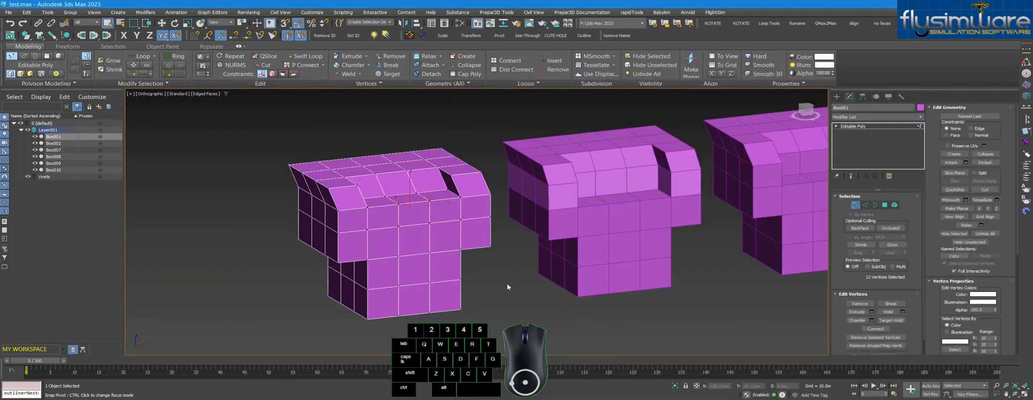
pyautogui.scroll(5, 506, 283)
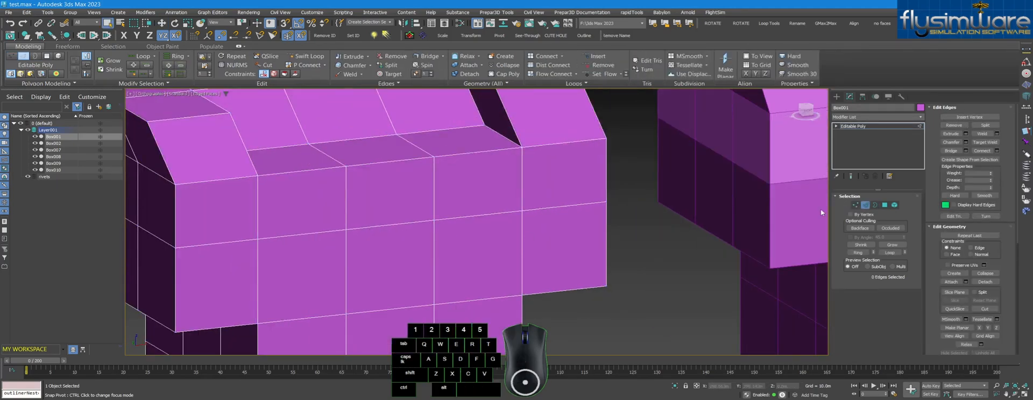
pyautogui.click(433, 216)
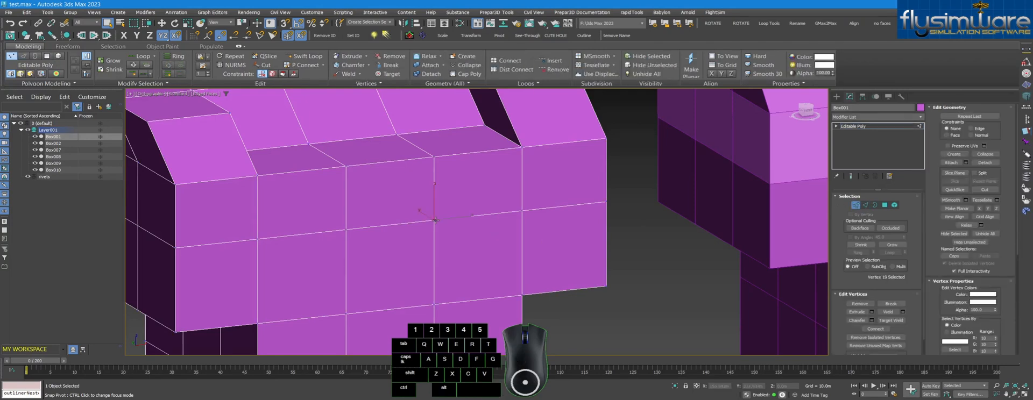
pyautogui.click(887, 305)
pyautogui.click(614, 296)
pyautogui.click(434, 220)
pyautogui.press('w')
pyautogui.moveTo(449, 218); pyautogui.dragTo(451, 224, button='middle')
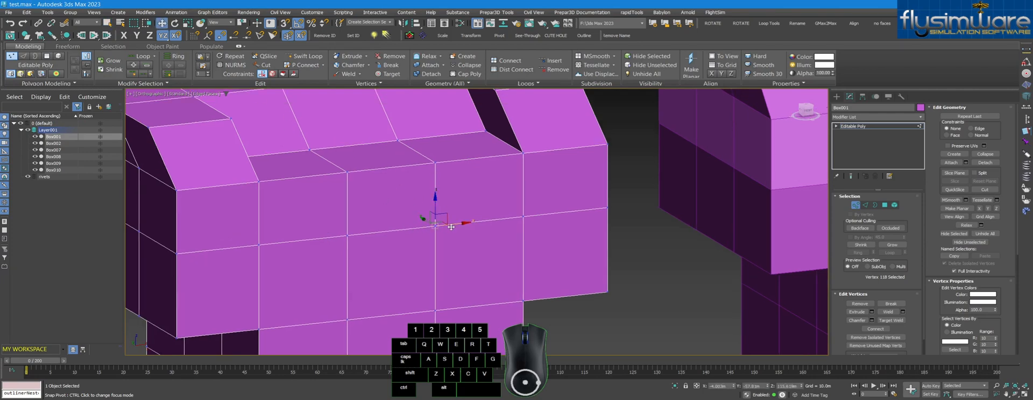
pyautogui.moveTo(451, 225); pyautogui.dragTo(481, 221)
pyautogui.hotkey('ctrl', 'z')
# - Select all open borders at border level to examine the gap around the broken front-face vertex
pyautogui.scroll(3, 440, 228)
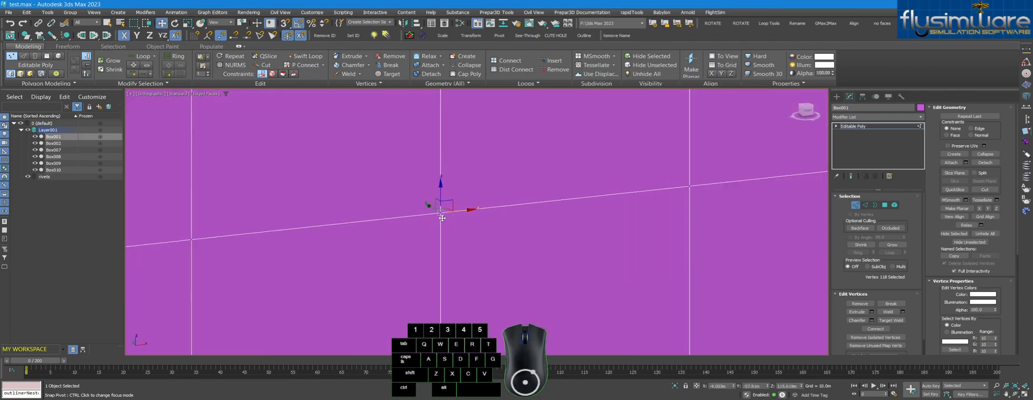
pyautogui.scroll(-1, 446, 223)
pyautogui.scroll(-2, 446, 225)
pyautogui.click(584, 245)
pyautogui.click(875, 206)
pyautogui.hotkey('shift', 'a')
pyautogui.keyDown('alt'); pyautogui.moveTo(456, 214); pyautogui.dragTo(434, 210, button='middle'); pyautogui.keyUp('alt')
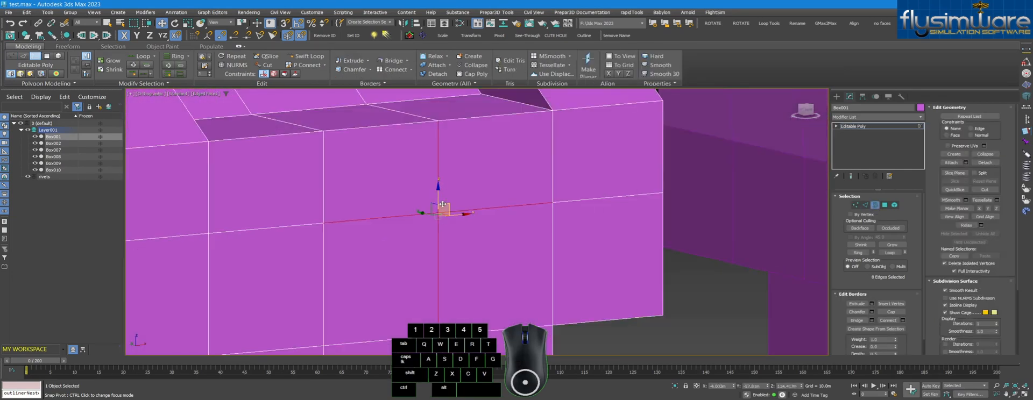
# - Weld the split front-face vertices back together and recheck the block for open borders
pyautogui.click(855, 206)
pyautogui.moveTo(421, 196); pyautogui.dragTo(457, 227)
pyautogui.click(727, 256)
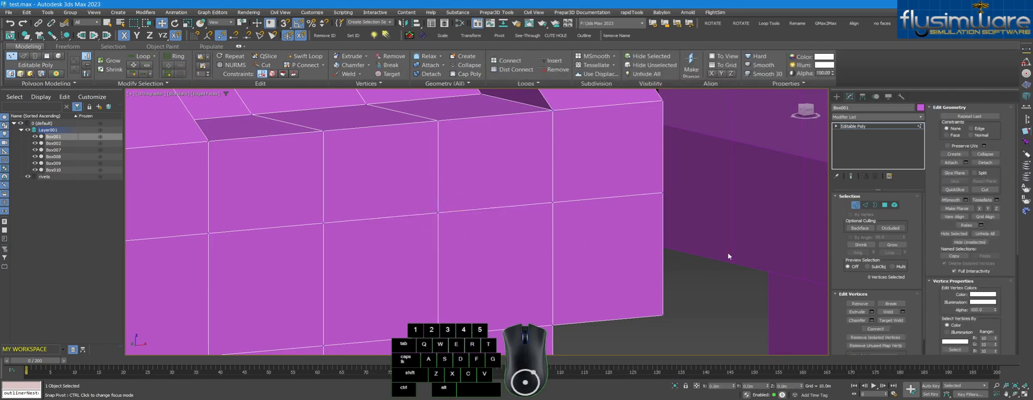
pyautogui.click(857, 206)
pyautogui.click(875, 205)
pyautogui.hotkey('shift', 'a')
pyautogui.scroll(-6, 430, 247)
pyautogui.hotkey('shift', 'a')
pyautogui.keyDown('alt'); pyautogui.moveTo(551, 270); pyautogui.dragTo(548, 270, button='middle'); pyautogui.keyUp('alt')
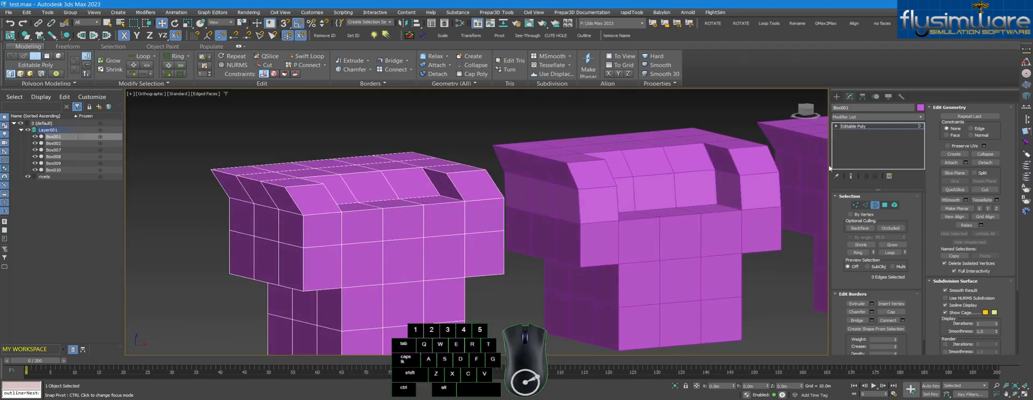
# - Select the neighbouring block Box002 and set the Move tool's reference coordinate system to Working
pyautogui.click(836, 97)
pyautogui.click(691, 156)
pyautogui.keyDown('alt'); pyautogui.moveTo(692, 160); pyautogui.dragTo(634, 201, button='middle'); pyautogui.keyUp('alt')
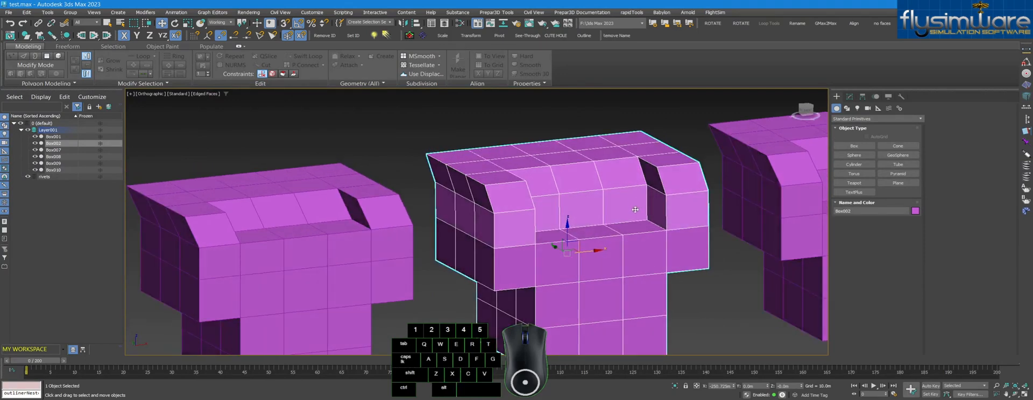
pyautogui.keyDown('alt'); pyautogui.moveTo(636, 207); pyautogui.dragTo(624, 220, button='middle'); pyautogui.keyUp('alt')
pyautogui.scroll(5, 611, 238)
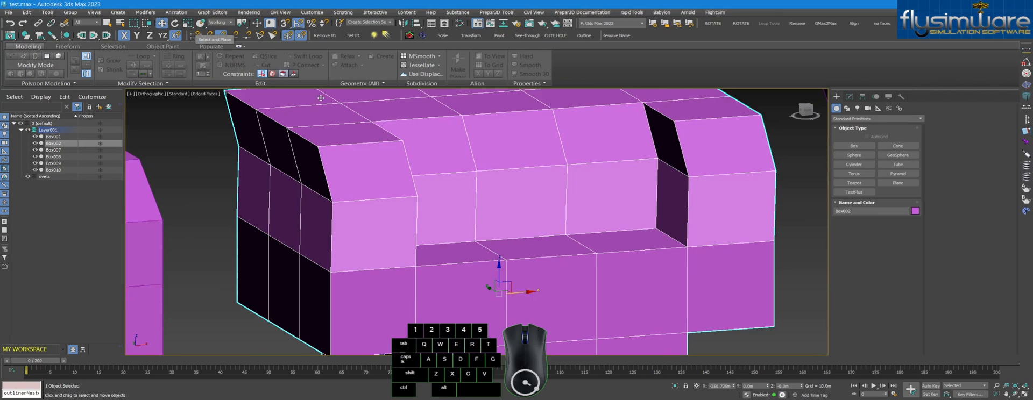
pyautogui.scroll(-2, 538, 226)
pyautogui.keyDown('alt'); pyautogui.moveTo(533, 223); pyautogui.dragTo(548, 226, button='middle'); pyautogui.keyUp('alt')
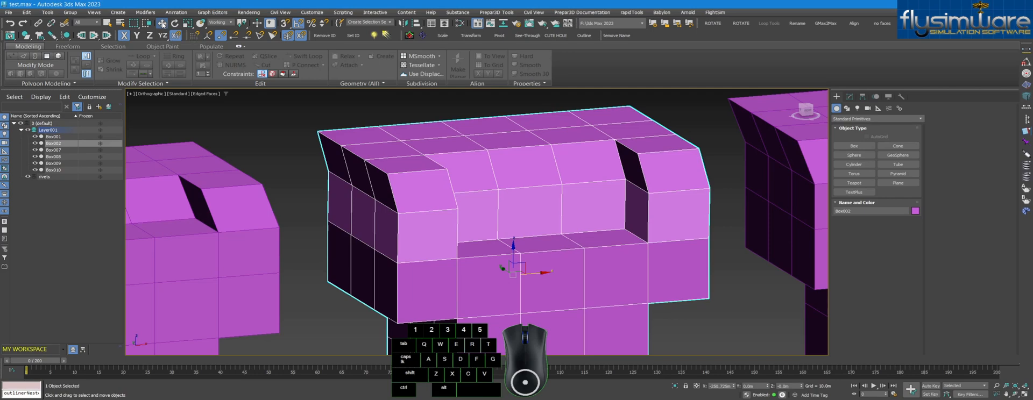
pyautogui.click(226, 22)
pyautogui.click(223, 62)
pyautogui.scroll(3, 538, 248)
pyautogui.keyDown('alt'); pyautogui.moveTo(559, 252); pyautogui.dragTo(577, 253, button='middle'); pyautogui.keyUp('alt')
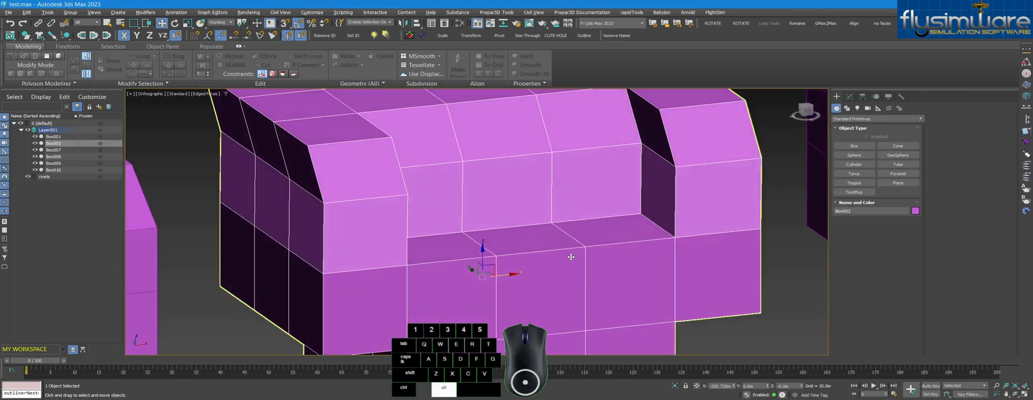
# - Select the three recess ledge polygons of Box002 at polygon level
pyautogui.click(850, 97)
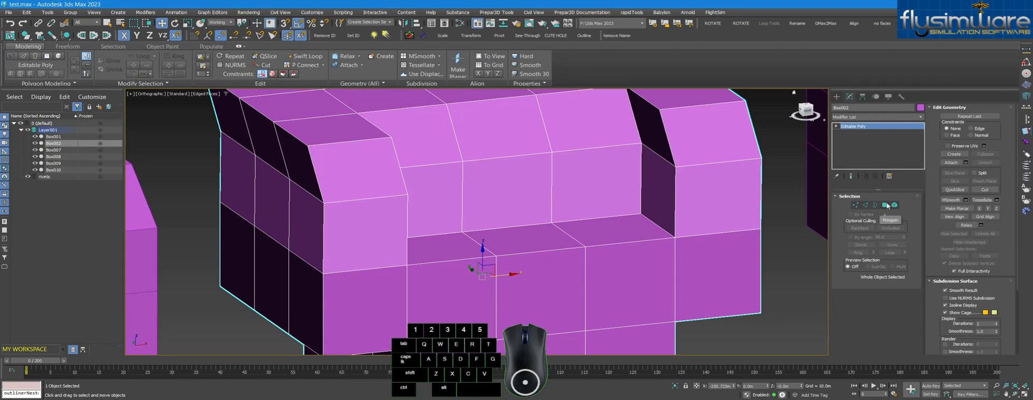
pyautogui.click(885, 205)
pyautogui.keyDown('ctrl'); pyautogui.click(581, 232); pyautogui.keyUp('ctrl')
pyautogui.keyDown('ctrl'); pyautogui.click(544, 237); pyautogui.keyUp('ctrl')
pyautogui.keyDown('ctrl'); pyautogui.click(458, 246); pyautogui.keyUp('ctrl')
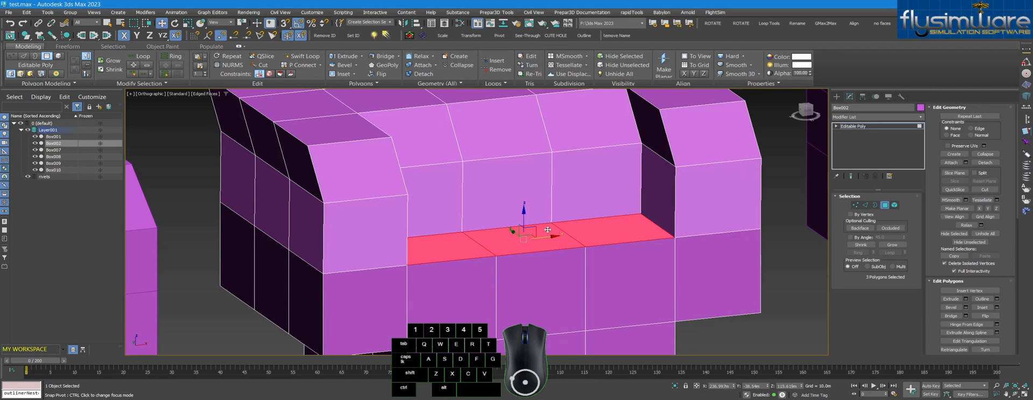
pyautogui.scroll(3, 547, 230)
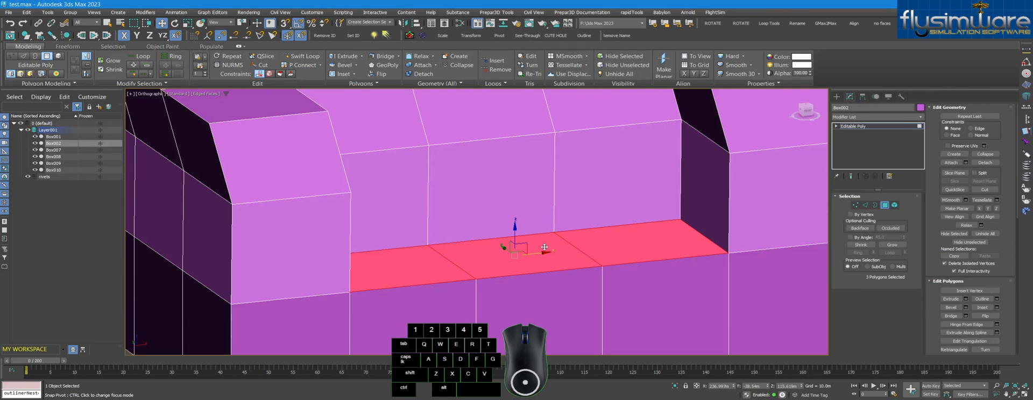
# - Review the Working Pivot options in the hierarchy settings and return to Box002's selected ledge polygons
pyautogui.click(861, 97)
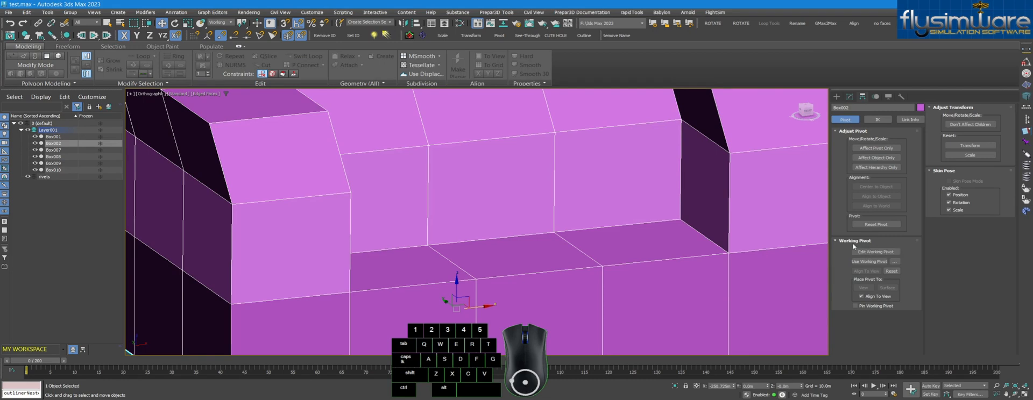
pyautogui.click(849, 97)
pyautogui.click(888, 205)
pyautogui.moveTo(641, 237); pyautogui.dragTo(603, 243, button='middle')
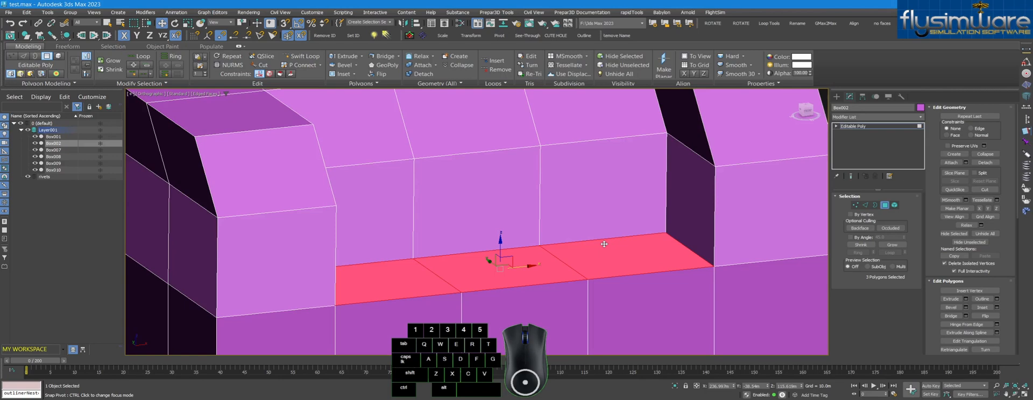
# - Place the working pivot on the front vertical edge of the recess's right side wall, aligned to that edge
pyautogui.press('ctrl')
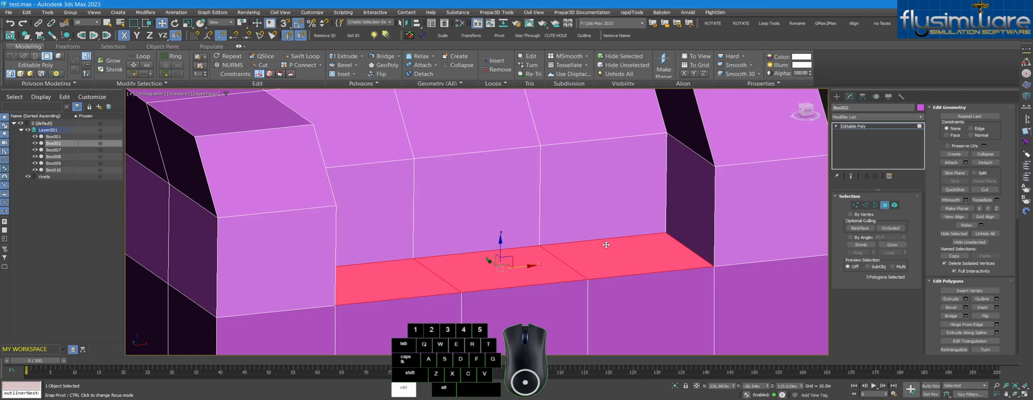
pyautogui.press('shift')
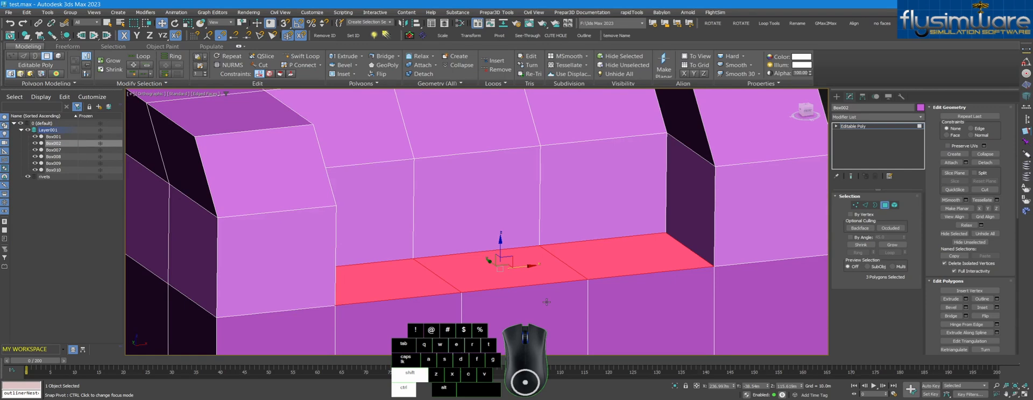
pyautogui.keyDown('ctrl'); pyautogui.keyDown('shift'); pyautogui.click(546, 301); pyautogui.keyUp('shift'); pyautogui.keyUp('ctrl')
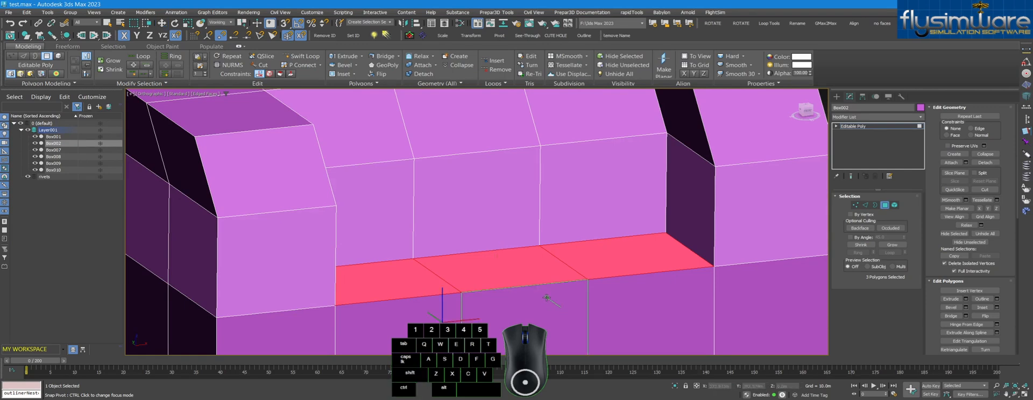
pyautogui.keyDown('alt'); pyautogui.moveTo(546, 298); pyautogui.dragTo(608, 245, button='middle'); pyautogui.keyUp('alt')
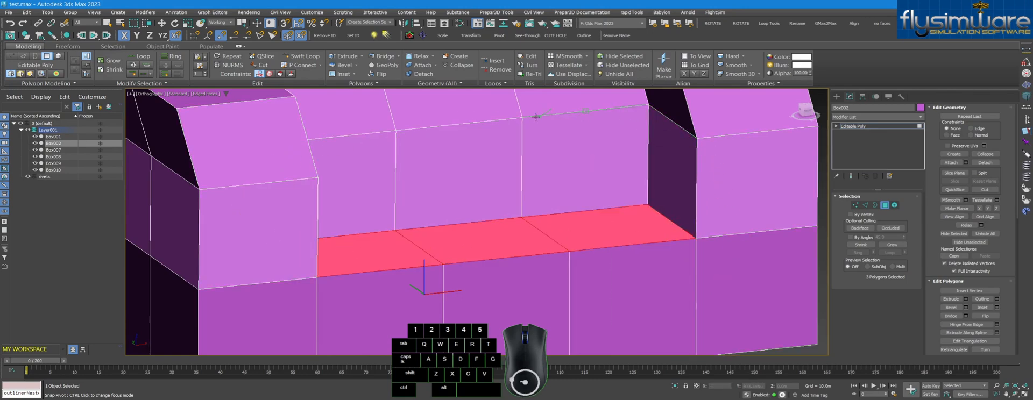
pyautogui.click(695, 215)
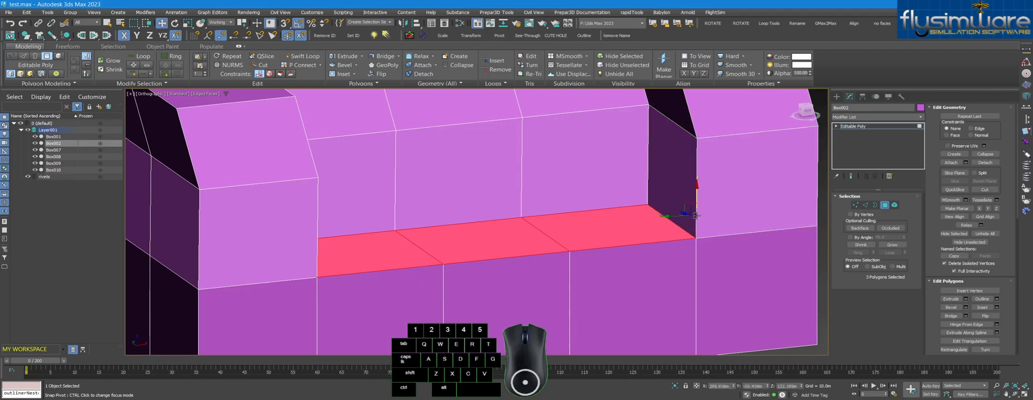
pyautogui.keyDown('alt'); pyautogui.moveTo(725, 219); pyautogui.dragTo(738, 215, button='middle'); pyautogui.keyUp('alt')
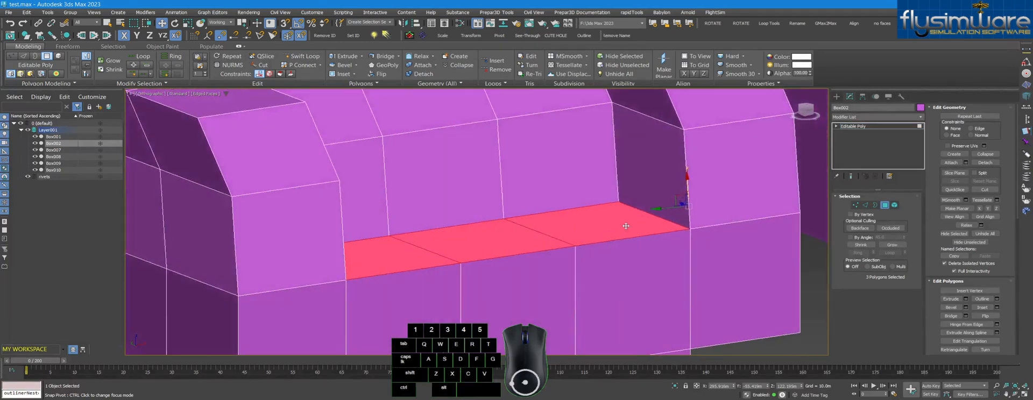
# - Examine the working pivot's axis alignment at the recess edge and compare the ledge with the first block's finished extrusion
pyautogui.scroll(-5, 288, 263)
pyautogui.scroll(3, 371, 271)
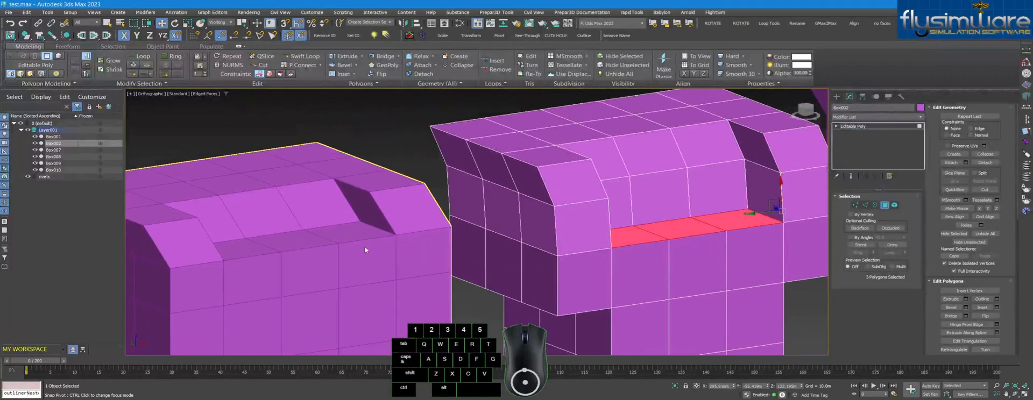
pyautogui.scroll(2, 364, 249)
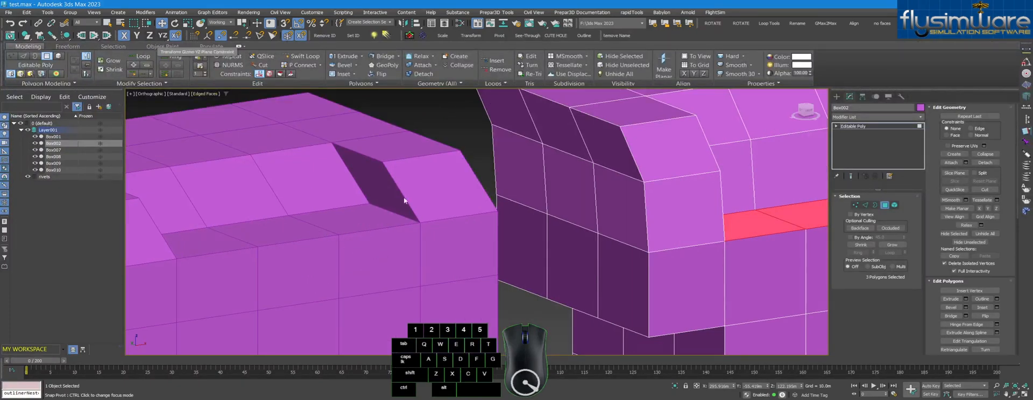
pyautogui.moveTo(753, 200); pyautogui.dragTo(611, 220, button='middle')
pyautogui.moveTo(821, 214); pyautogui.dragTo(680, 236, button='middle')
pyautogui.scroll(3, 681, 236)
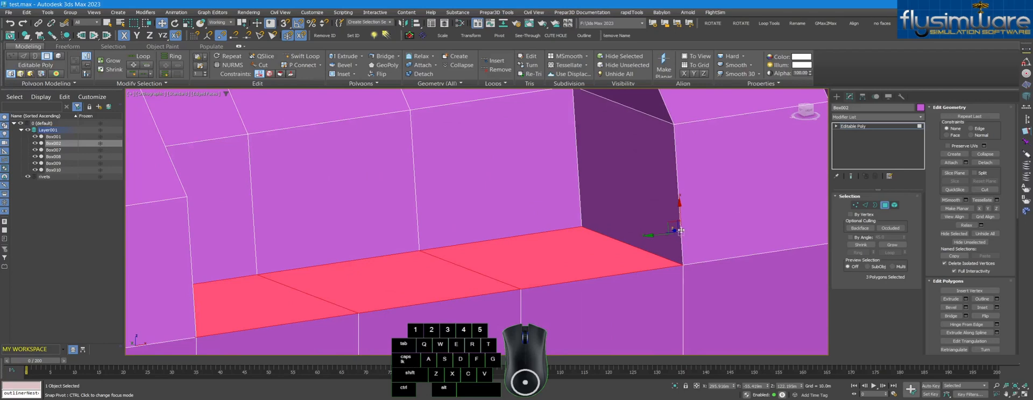
pyautogui.scroll(2, 680, 232)
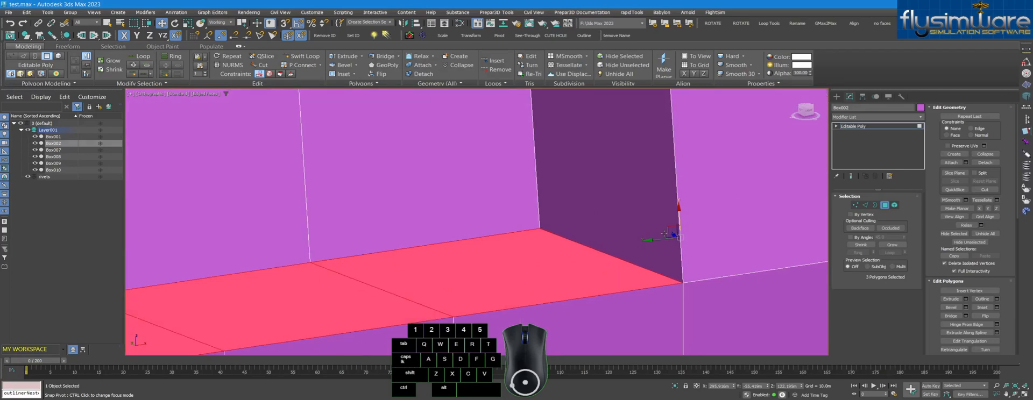
pyautogui.moveTo(472, 289); pyautogui.dragTo(549, 264, button='middle')
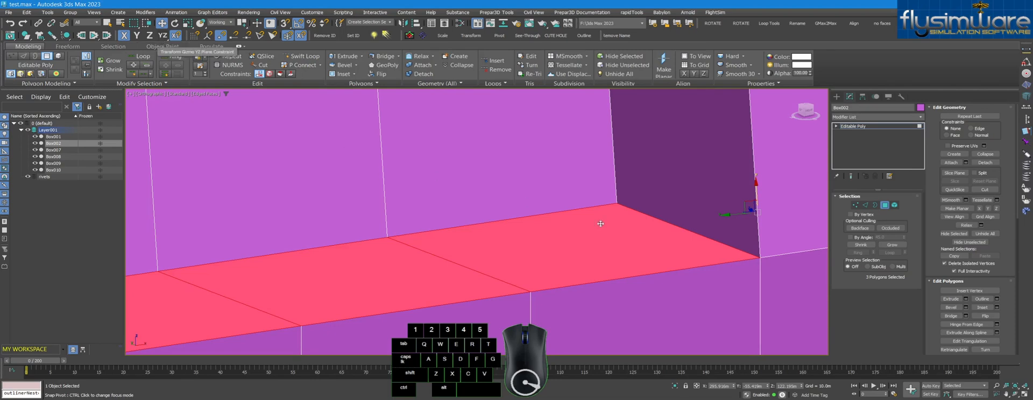
pyautogui.moveTo(697, 246); pyautogui.dragTo(635, 243, button='middle')
pyautogui.keyDown('alt'); pyautogui.moveTo(697, 212); pyautogui.dragTo(721, 247, button='middle'); pyautogui.keyUp('alt')
pyautogui.scroll(4, 723, 252)
pyautogui.scroll(-5, 702, 242)
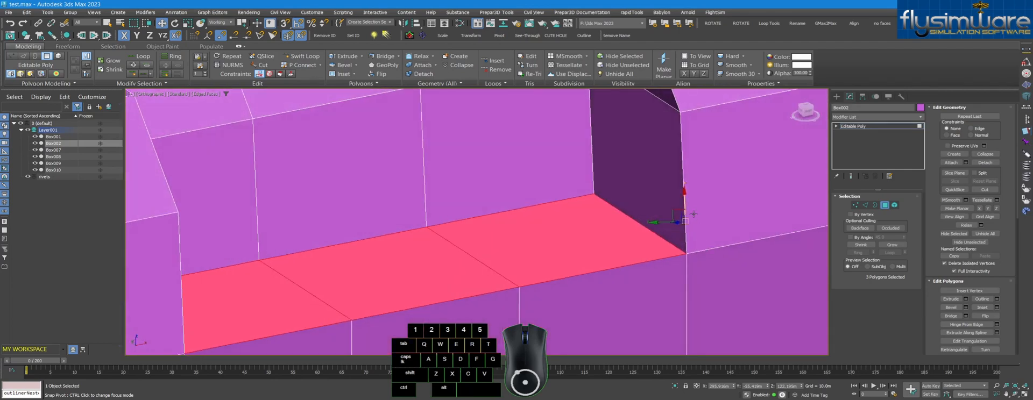
pyautogui.keyDown('alt'); pyautogui.moveTo(688, 207); pyautogui.dragTo(590, 249, button='middle'); pyautogui.keyUp('alt')
pyautogui.scroll(-3, 591, 249)
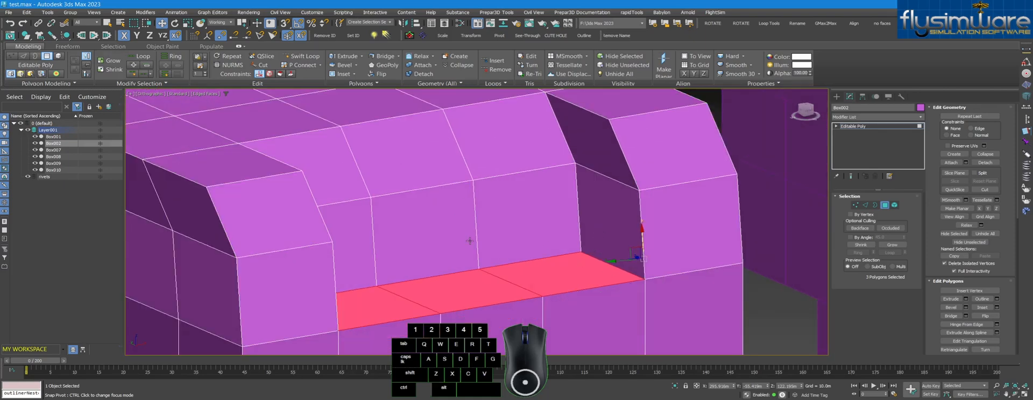
# - Extrude Box002's three ledge polygons upward along the edge-aligned working pivot, snapping them to the upper front corner of the recess's side wall
pyautogui.press('w')
pyautogui.press('shift')
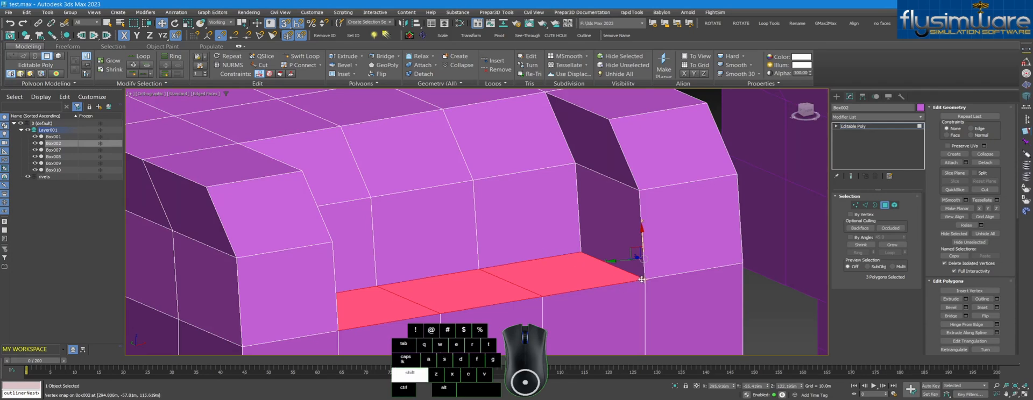
pyautogui.keyDown('shift'); pyautogui.moveTo(642, 279); pyautogui.dragTo(638, 190); pyautogui.keyUp('shift')
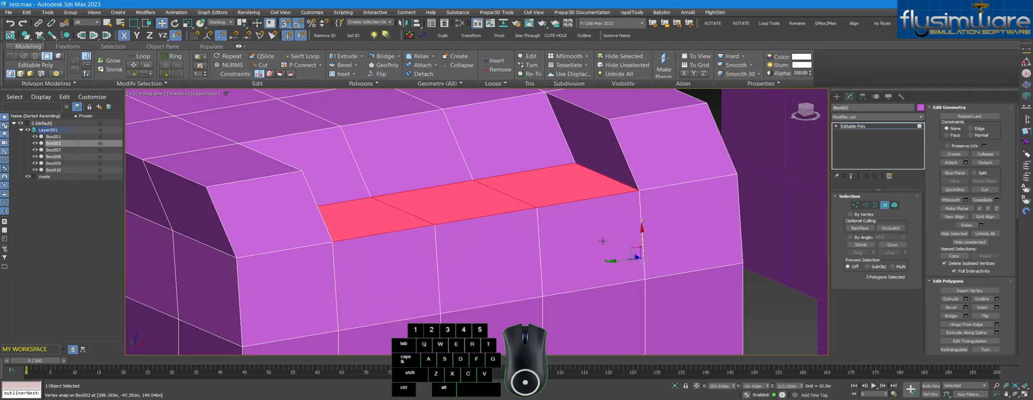
pyautogui.keyDown('alt'); pyautogui.moveTo(602, 241); pyautogui.dragTo(777, 228, button='middle'); pyautogui.keyUp('alt')
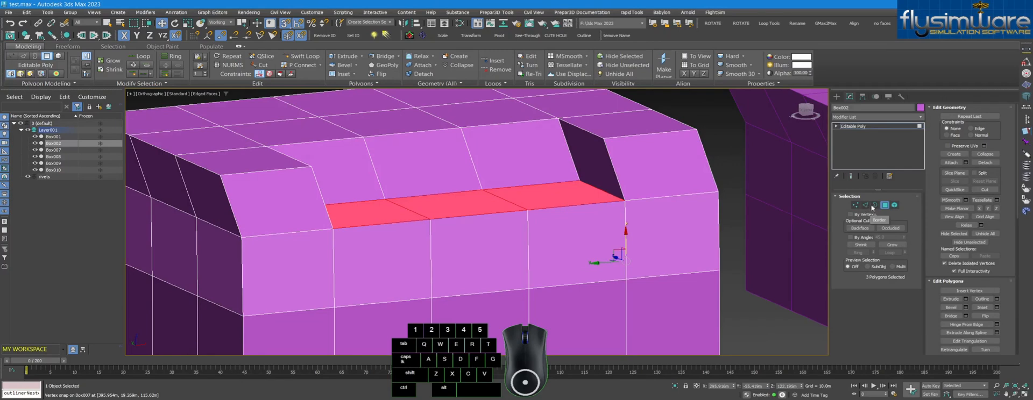
pyautogui.keyDown('alt'); pyautogui.moveTo(667, 245); pyautogui.dragTo(625, 246, button='middle'); pyautogui.keyUp('alt')
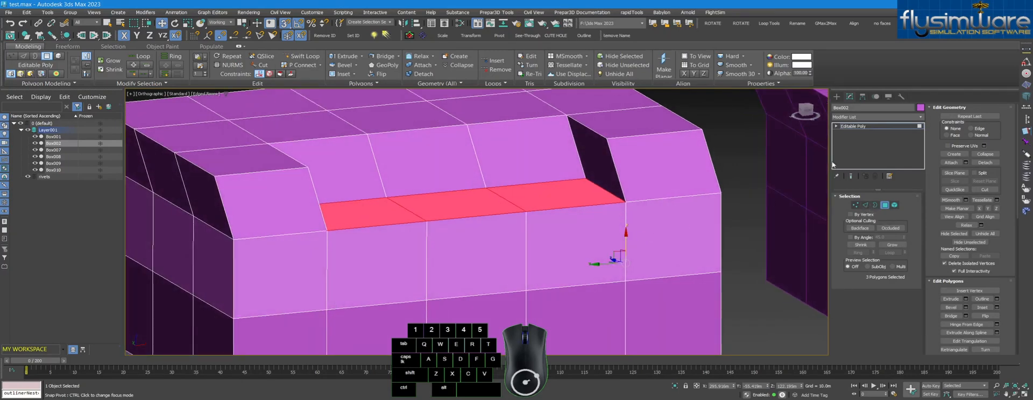
# - Reset the working pivot of Box002 and choose a transform center option
pyautogui.click(863, 96)
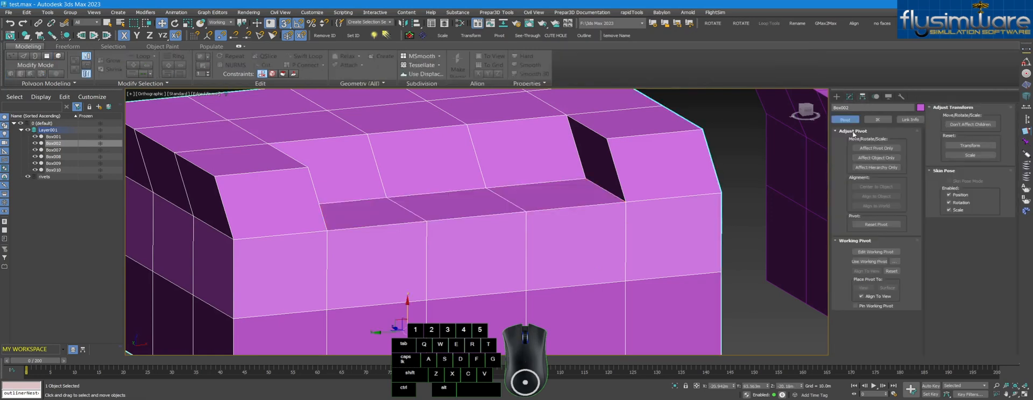
pyautogui.click(890, 272)
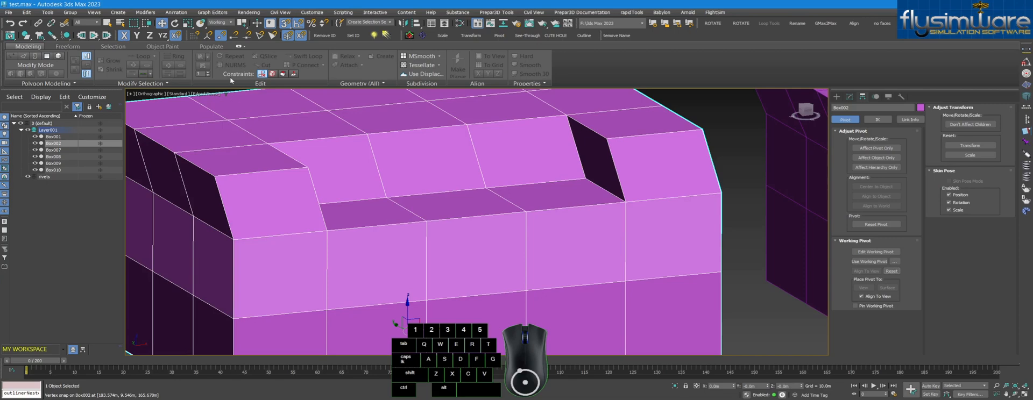
pyautogui.click(240, 27)
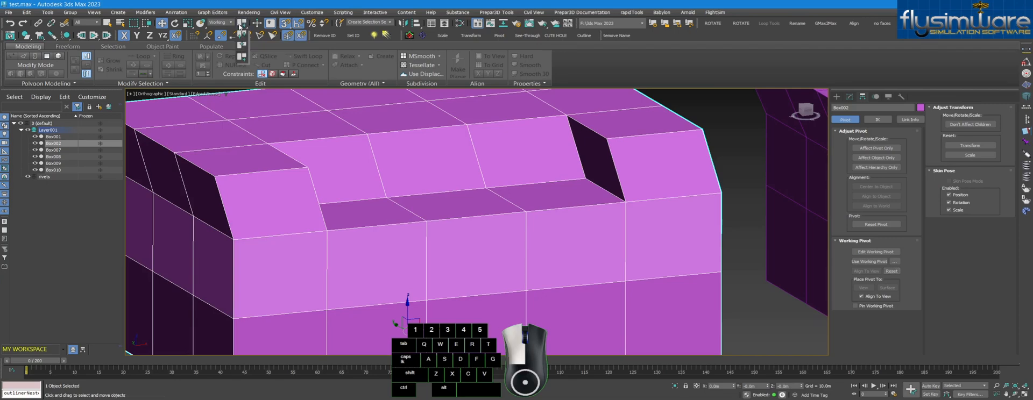
pyautogui.moveTo(239, 24); pyautogui.dragTo(242, 35)
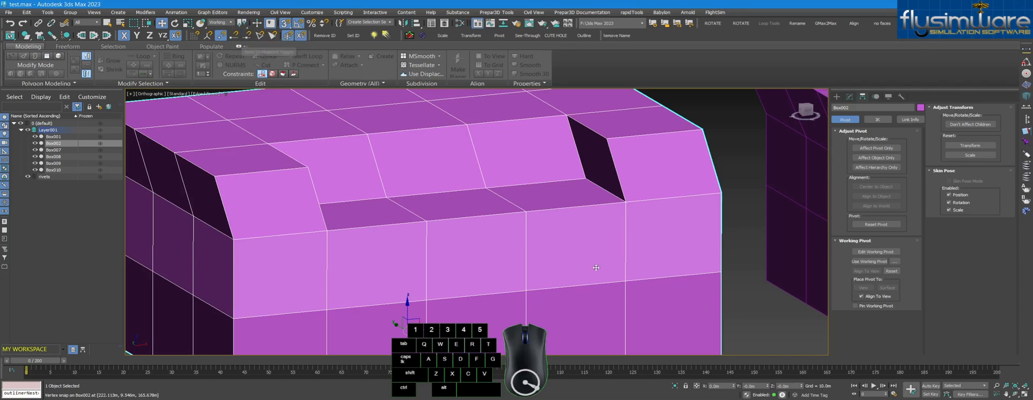
pyautogui.moveTo(240, 25)
pyautogui.mouseDown()
pyautogui.moveTo(242, 59)
pyautogui.moveTo(241, 24)
pyautogui.moveTo(241, 33)
pyautogui.mouseUp()
# - Leave Box002 and select the next block in the row, Box007
pyautogui.scroll(-4, 408, 168)
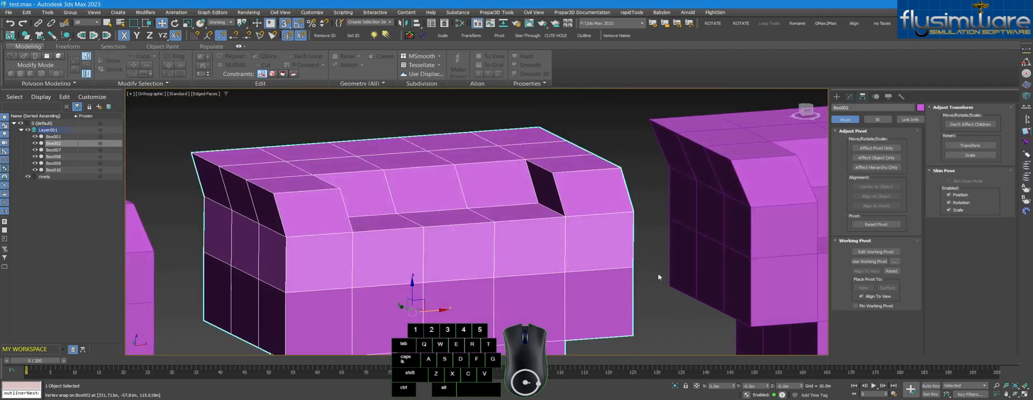
pyautogui.click(838, 97)
pyautogui.press('space')
pyautogui.scroll(-4, 656, 261)
pyautogui.click(615, 239)
pyautogui.moveTo(614, 238); pyautogui.dragTo(566, 235, button='middle')
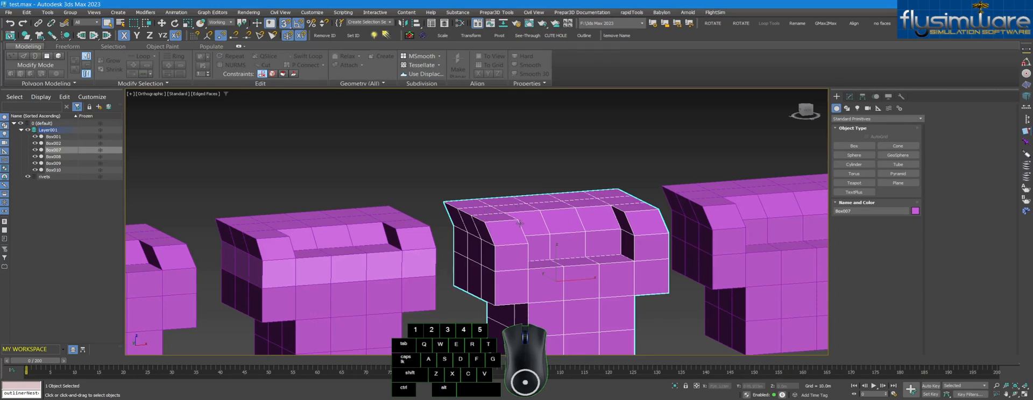
# - Examine Box007's recess ledge and side walls from several angles and distances
pyautogui.keyDown('alt'); pyautogui.moveTo(515, 215); pyautogui.dragTo(479, 215, button='middle'); pyautogui.keyUp('alt')
pyautogui.scroll(5, 484, 266)
pyautogui.scroll(-7, 478, 215)
pyautogui.moveTo(635, 230); pyautogui.dragTo(627, 230, button='middle')
pyautogui.scroll(-3, 628, 231)
pyautogui.scroll(10, 476, 186)
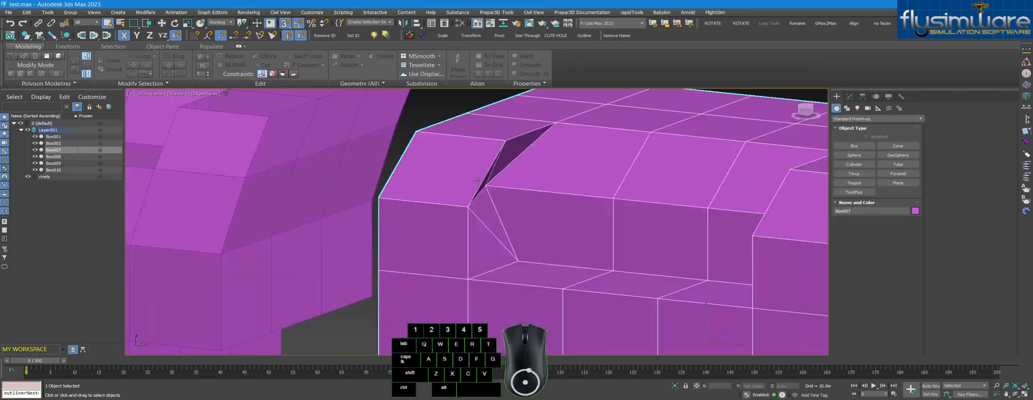
pyautogui.scroll(-2, 495, 218)
pyautogui.keyDown('alt'); pyautogui.moveTo(495, 218); pyautogui.dragTo(517, 246, button='middle'); pyautogui.keyUp('alt')
pyautogui.scroll(-6, 586, 242)
pyautogui.scroll(4, 556, 245)
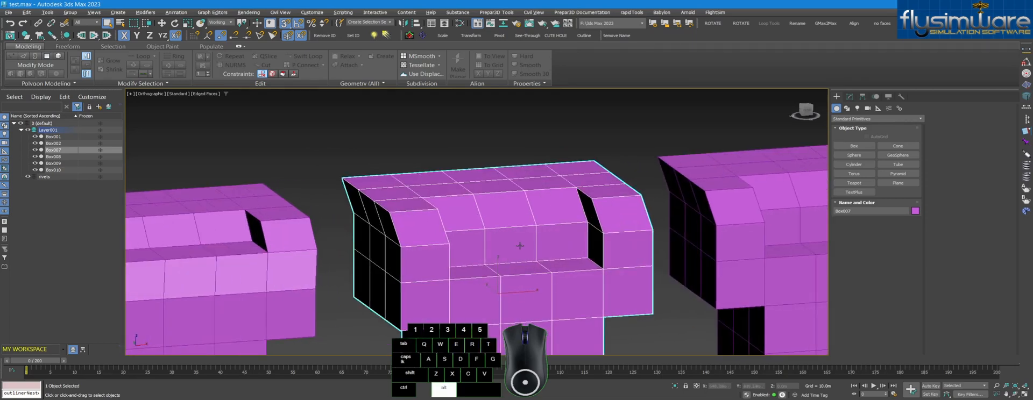
pyautogui.scroll(3, 516, 239)
pyautogui.scroll(-1, 534, 241)
pyautogui.moveTo(534, 242)
pyautogui.keyDown('alt'); pyautogui.mouseDown(button='middle')
pyautogui.moveTo(444, 243)
pyautogui.moveTo(533, 245)
pyautogui.mouseUp(button='middle'); pyautogui.keyUp('alt')
# - Open Box007 at polygon level with its three ledge polygons selected and set the reference coordinate system to View
pyautogui.click(849, 96)
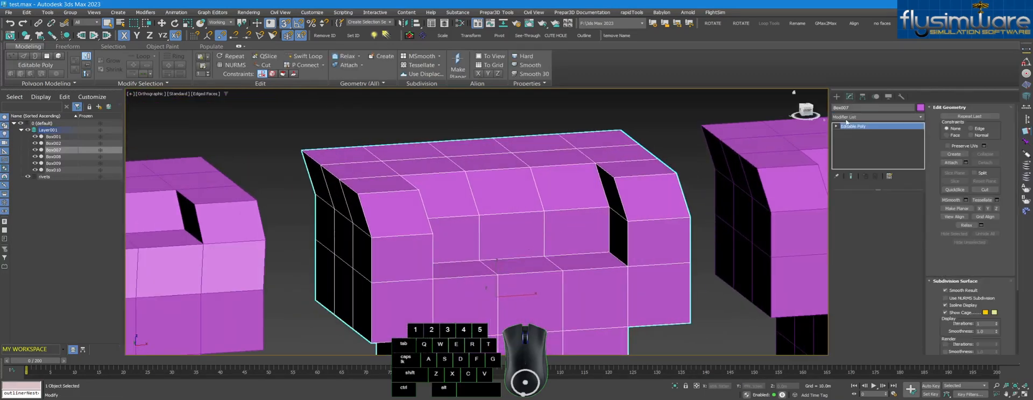
pyautogui.press('4')
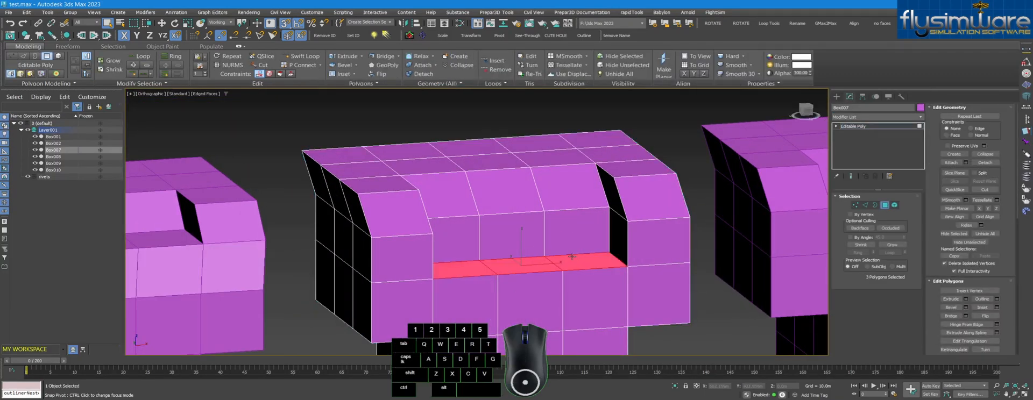
pyautogui.keyDown('alt'); pyautogui.moveTo(572, 257); pyautogui.dragTo(581, 257, button='middle'); pyautogui.keyUp('alt')
pyautogui.press('s')
pyautogui.scroll(3, 563, 255)
pyautogui.press('1')
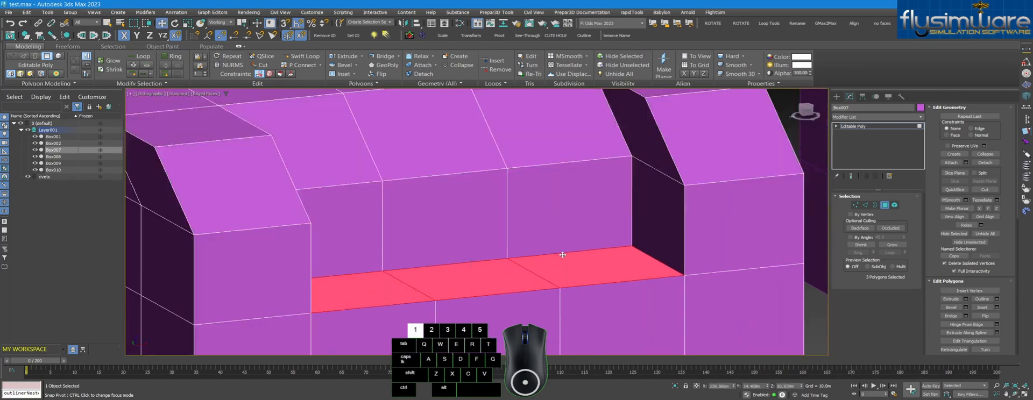
pyautogui.click(221, 22)
pyautogui.click(218, 30)
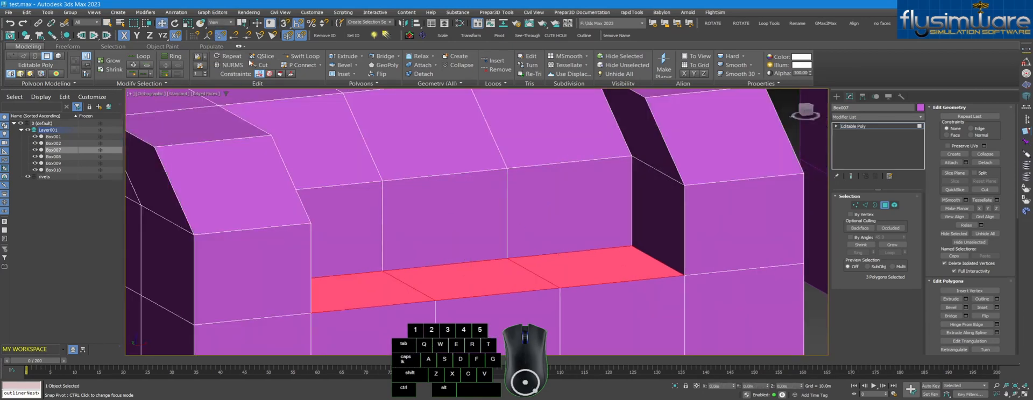
pyautogui.press('d')
pyautogui.scroll(-4, 475, 229)
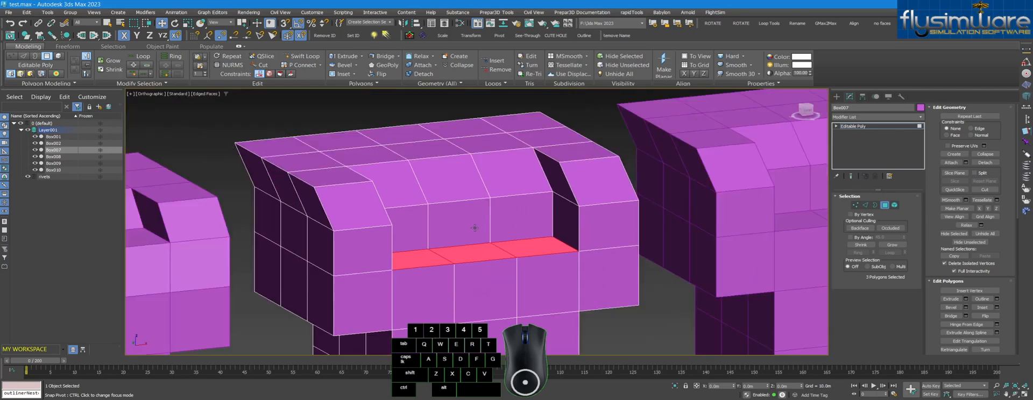
# - Change the transform center and bring up the move gizmo on Box007's selected ledge polygons
pyautogui.moveTo(240, 24); pyautogui.dragTo(243, 38)
pyautogui.scroll(-6, 442, 222)
pyautogui.scroll(6, 713, 181)
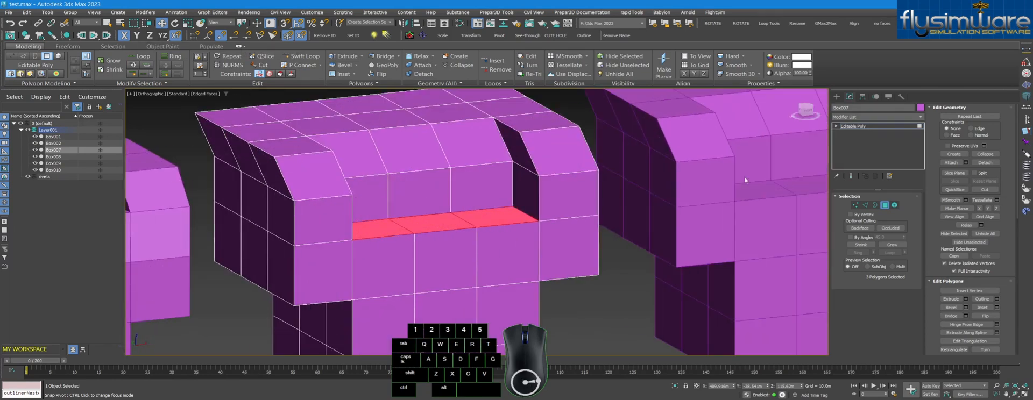
pyautogui.scroll(-8, 515, 213)
pyautogui.scroll(8, 498, 211)
pyautogui.moveTo(515, 204); pyautogui.dragTo(499, 227, button='middle')
pyautogui.press('d')
pyautogui.scroll(-3, 493, 192)
pyautogui.scroll(9, 493, 193)
pyautogui.scroll(-5, 484, 232)
pyautogui.scroll(-5, 499, 230)
pyautogui.scroll(5, 498, 230)
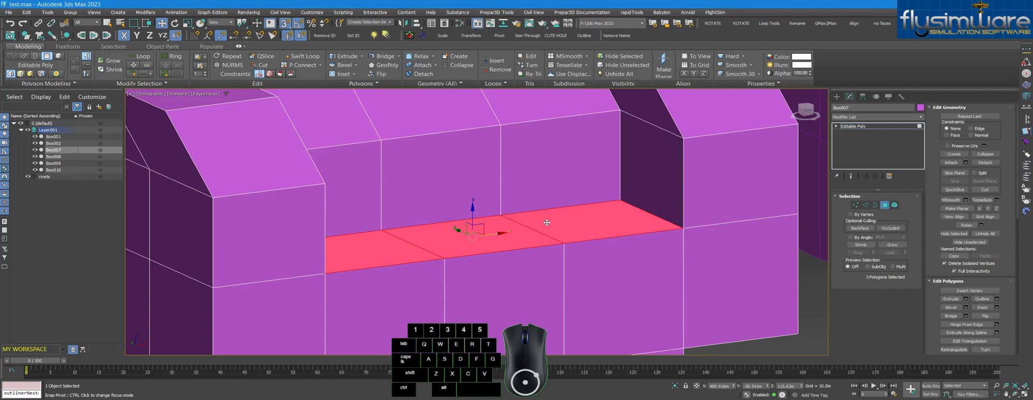
# - Extrude Box007's ledge polygons up to the side wall's upper front corner with vertex snapping and a YZ plane constraint
pyautogui.press('s')
pyautogui.keyDown('shift'); pyautogui.moveTo(682, 233); pyautogui.dragTo(681, 139); pyautogui.keyUp('shift')
pyautogui.moveTo(467, 224); pyautogui.dragTo(463, 208)
pyautogui.hotkey('ctrl', 'z')
pyautogui.moveTo(677, 228); pyautogui.dragTo(681, 139)
# - Switch Box007 to vertex level in wireframe display and activate Target Weld at the far end of the recess
pyautogui.scroll(-5, 576, 205)
pyautogui.keyDown('alt'); pyautogui.moveTo(572, 204); pyautogui.dragTo(474, 164, button='middle'); pyautogui.keyUp('alt')
pyautogui.scroll(4, 474, 164)
pyautogui.press('w')
pyautogui.moveTo(428, 183); pyautogui.dragTo(444, 216, button='middle')
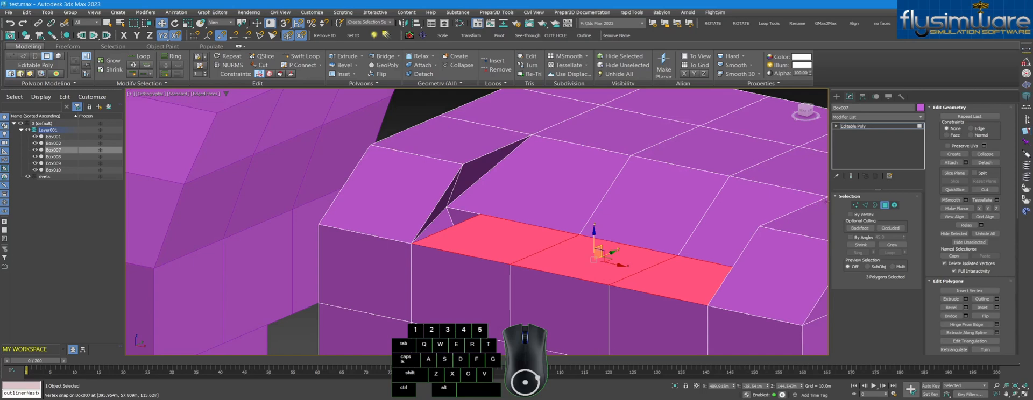
pyautogui.press('1')
pyautogui.press('F3')
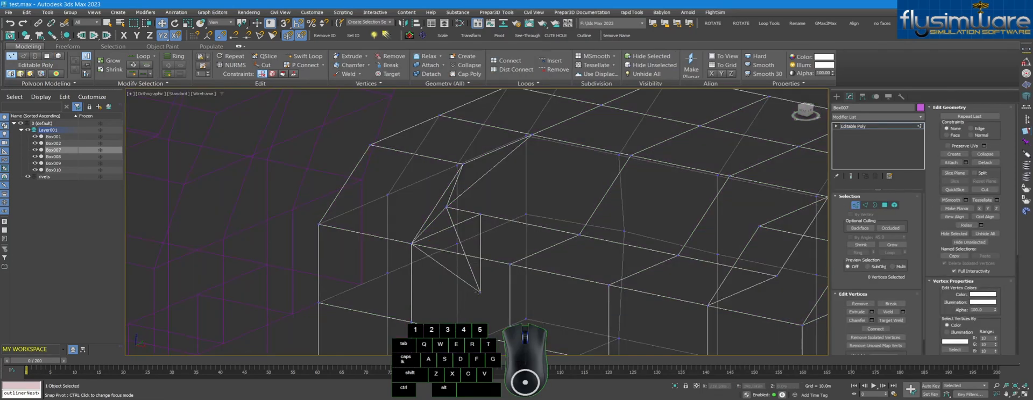
pyautogui.click(891, 320)
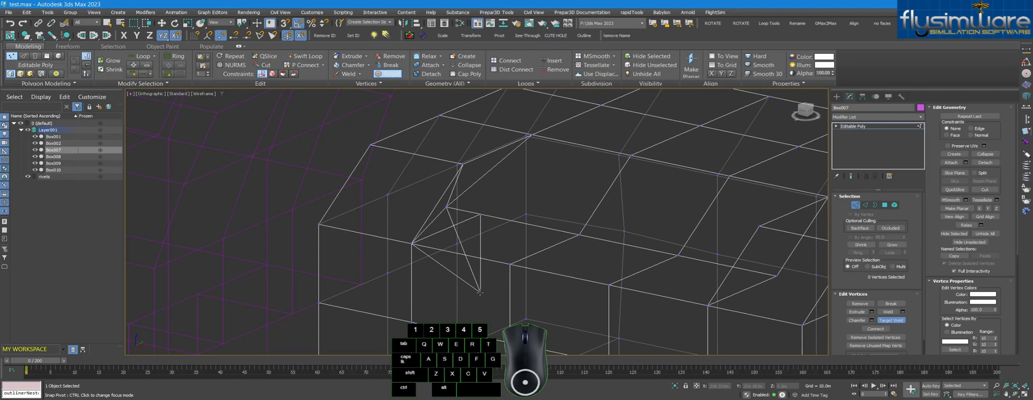
# - Examine the leftover vertex beneath the extruded ledge by comparing Box007's wireframe and shaded displays
pyautogui.press('F3')
pyautogui.press('F3')
pyautogui.press('F3')
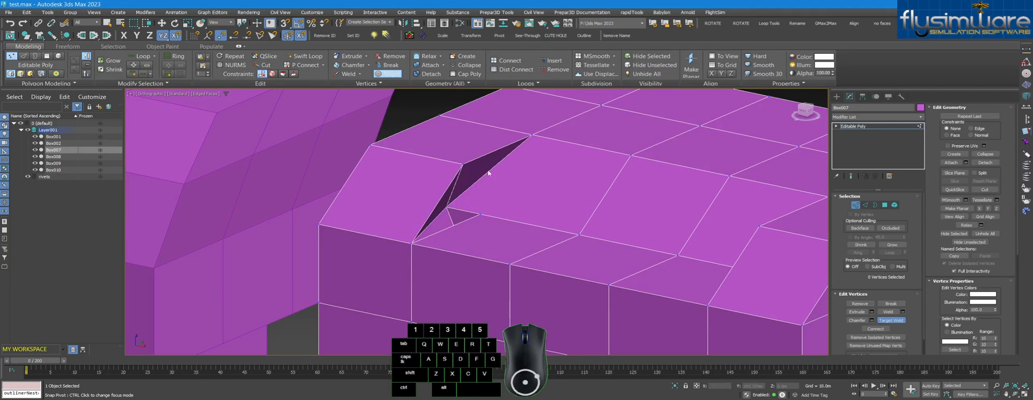
pyautogui.press('F3')
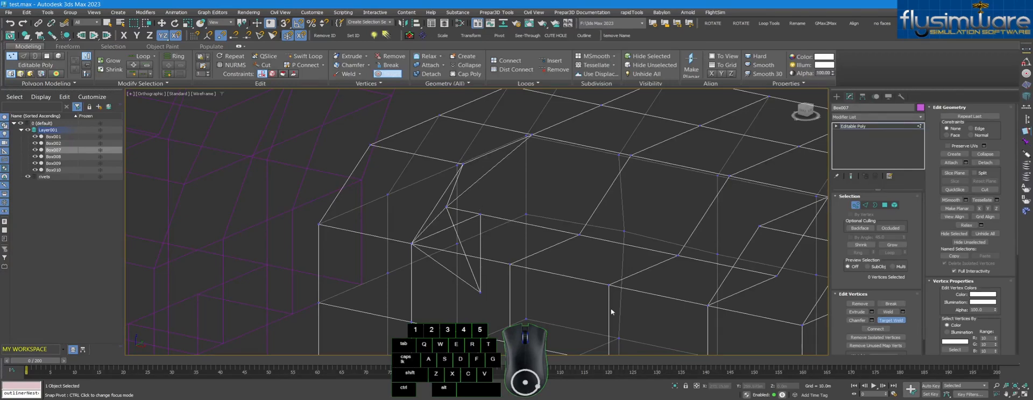
pyautogui.press('F3')
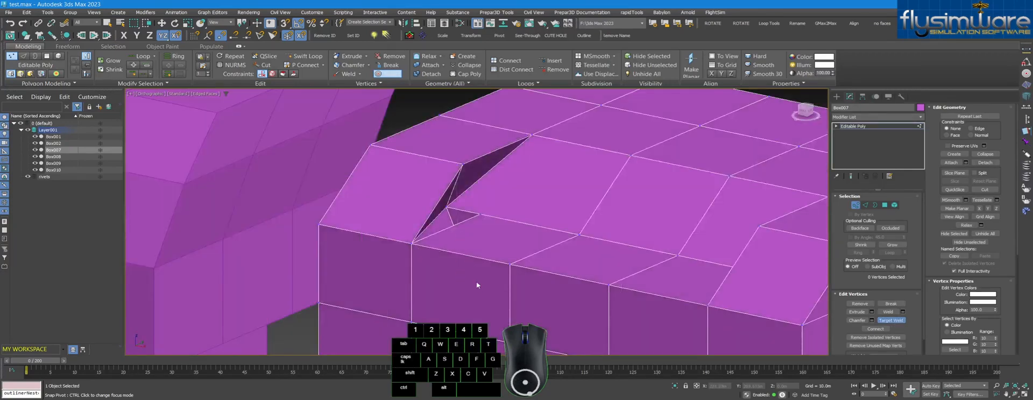
pyautogui.press('F3')
pyautogui.keyDown('alt'); pyautogui.moveTo(470, 287); pyautogui.dragTo(464, 304, button='middle'); pyautogui.keyUp('alt')
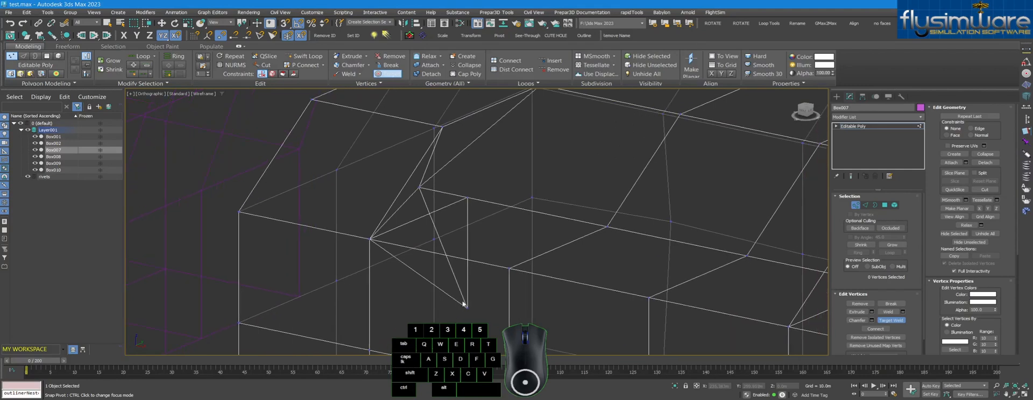
pyautogui.press('F3')
pyautogui.press('F3')
pyautogui.press('F3')
pyautogui.press('F3')
# - Target-weld the leftover lower vertex onto the side wall's upper back corner vertex, and switch Box007 to border level
pyautogui.click(467, 306)
pyautogui.click(419, 187)
pyautogui.press('F3')
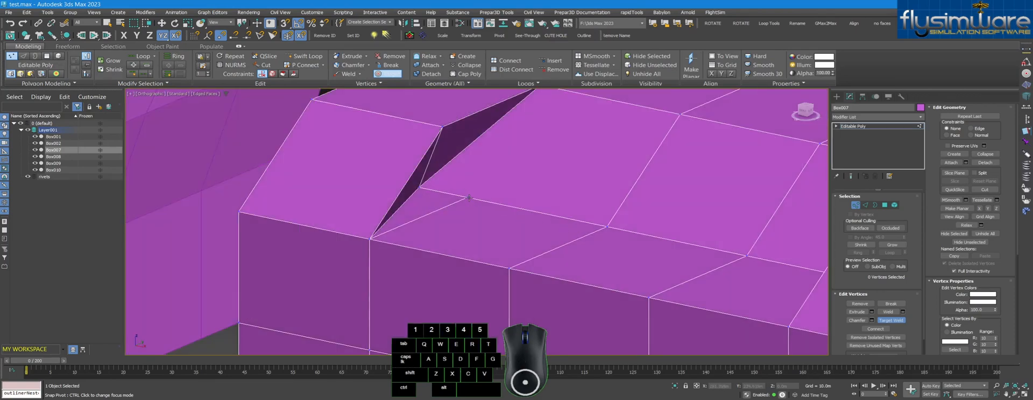
pyautogui.press('F3')
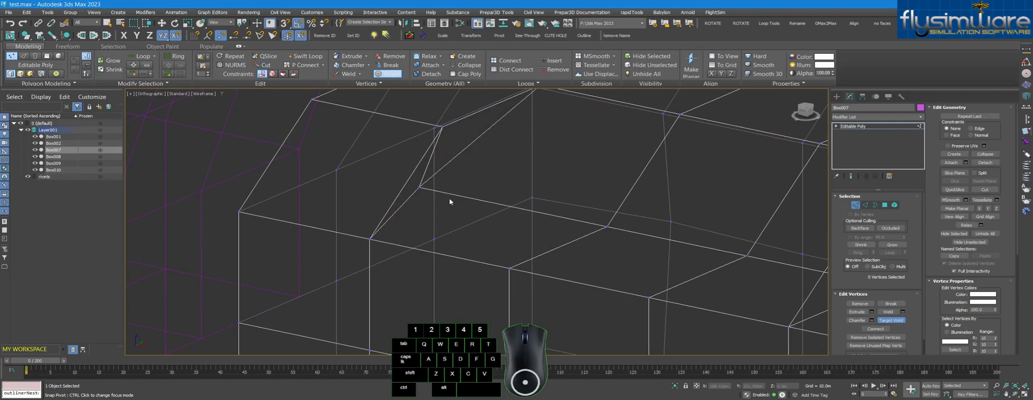
pyautogui.press('F3')
pyautogui.scroll(-5, 449, 201)
pyautogui.click(875, 205)
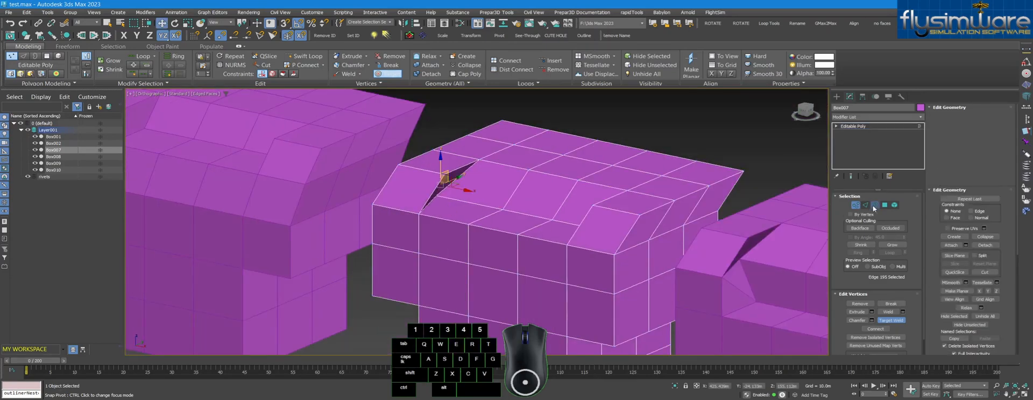
pyautogui.keyDown('alt'); pyautogui.moveTo(606, 177); pyautogui.dragTo(420, 210, button='middle'); pyautogui.keyUp('alt')
pyautogui.scroll(-5, 421, 210)
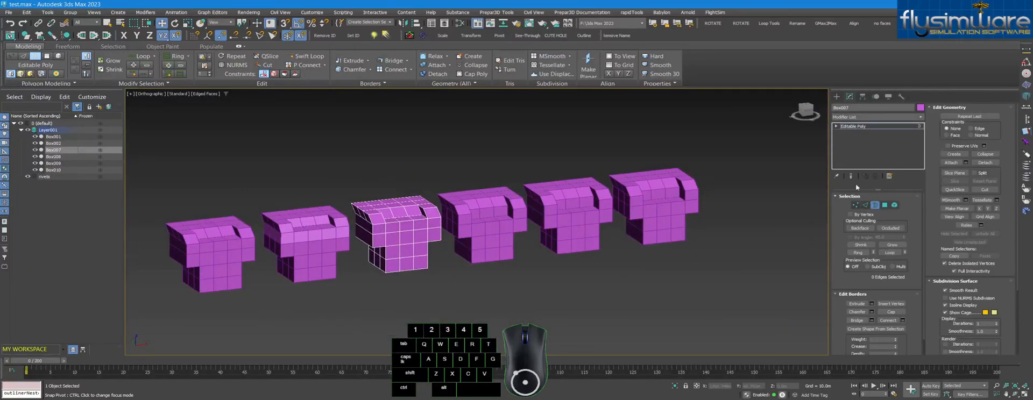
# - Leave Box007, select the next block, Box008, and enter polygon level
pyautogui.click(837, 97)
pyautogui.click(583, 152)
pyautogui.scroll(5, 470, 207)
pyautogui.click(499, 201)
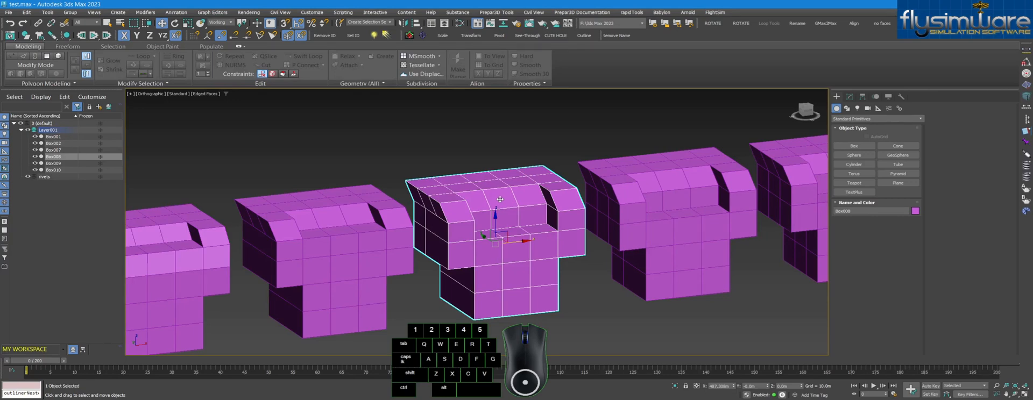
pyautogui.click(849, 96)
pyautogui.click(886, 206)
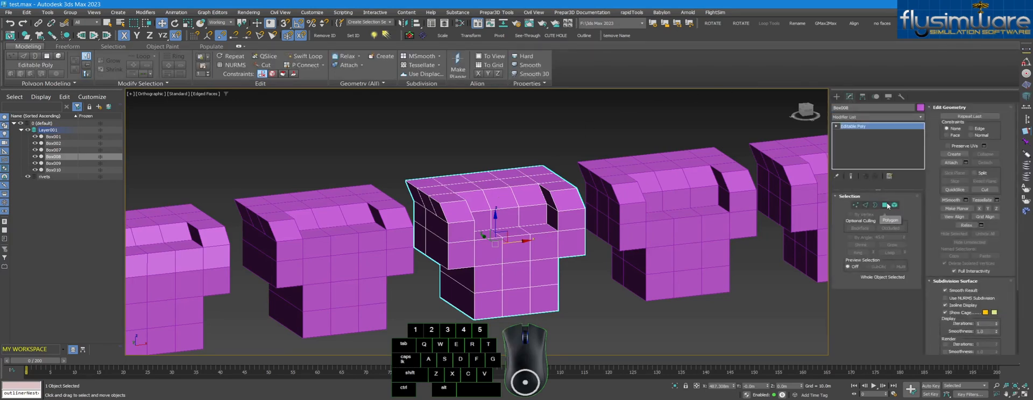
# - Delete the three ledge polygons and the three back wall polygons of Box008's recess
pyautogui.scroll(10, 539, 227)
pyautogui.keyDown('ctrl'); pyautogui.click(544, 216); pyautogui.keyUp('ctrl')
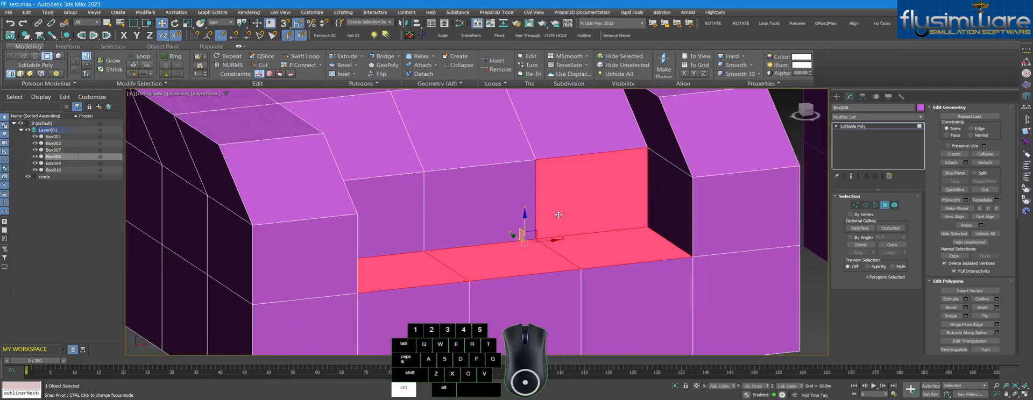
pyautogui.keyDown('ctrl'); pyautogui.click(484, 215); pyautogui.keyUp('ctrl')
pyautogui.keyDown('ctrl'); pyautogui.click(398, 221); pyautogui.keyUp('ctrl')
pyautogui.scroll(-5, 470, 234)
pyautogui.keyDown('alt'); pyautogui.moveTo(470, 234); pyautogui.dragTo(536, 216, button='middle'); pyautogui.keyUp('alt')
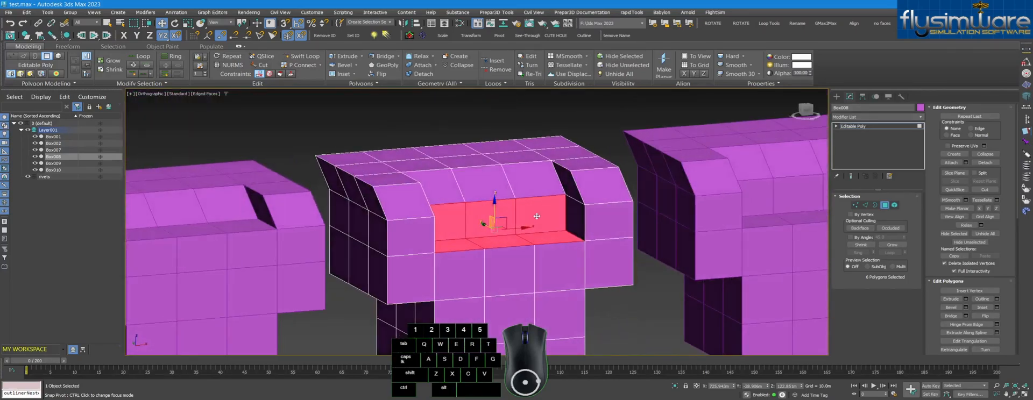
pyautogui.press('Delete')
# - Bridge the two facing side wall polygons of Box008's recess with 3 segments
pyautogui.keyDown('alt'); pyautogui.moveTo(537, 221); pyautogui.dragTo(509, 201, button='middle'); pyautogui.keyUp('alt')
pyautogui.press('q')
pyautogui.click(576, 216)
pyautogui.scroll(4, 450, 190)
pyautogui.keyDown('ctrl'); pyautogui.click(430, 181); pyautogui.keyUp('ctrl')
pyautogui.keyDown('ctrl'); pyautogui.click(419, 204); pyautogui.keyUp('ctrl')
pyautogui.scroll(-5, 421, 205)
pyautogui.scroll(4, 478, 210)
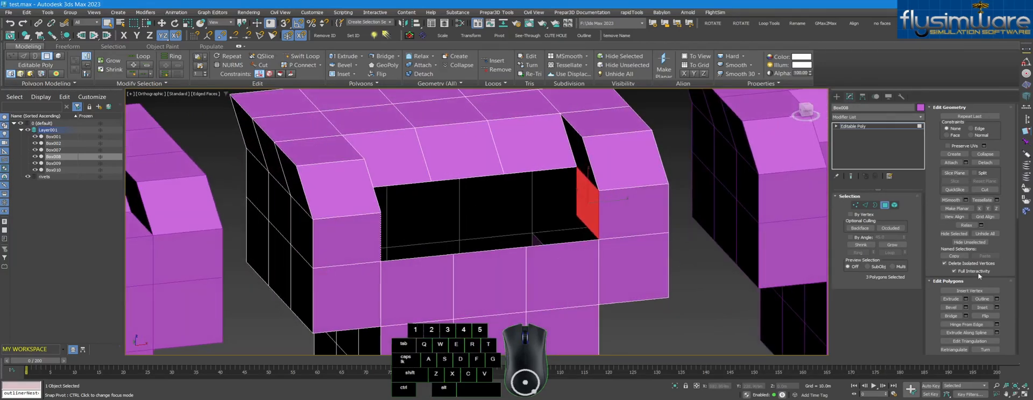
pyautogui.click(965, 316)
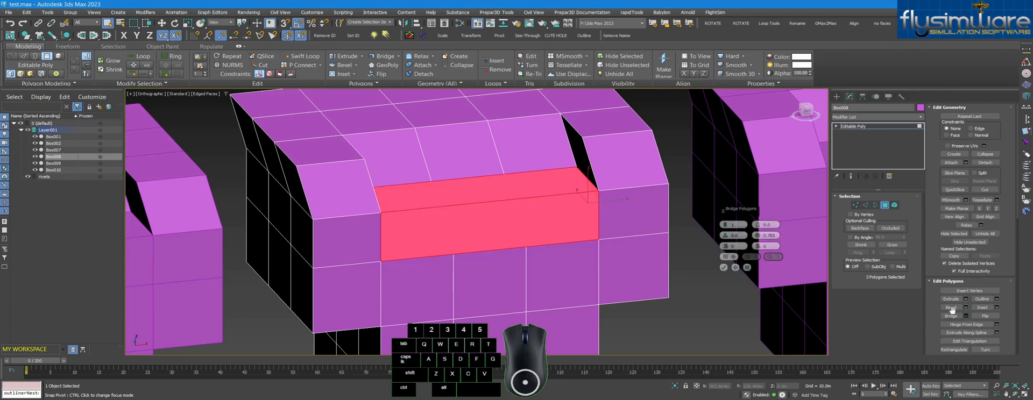
pyautogui.click(727, 225)
pyautogui.click(726, 225)
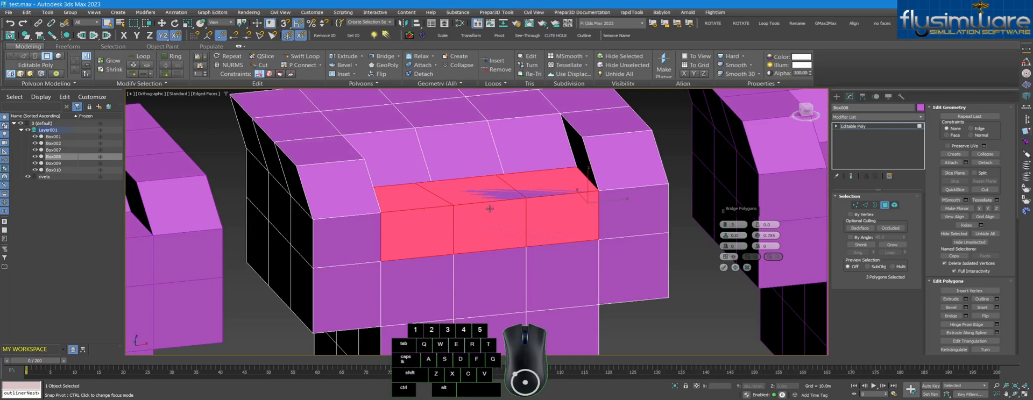
# - Try other segment counts for the bridge, set it back to 3 segments, and accept it
pyautogui.keyDown('alt'); pyautogui.moveTo(498, 246); pyautogui.dragTo(459, 201, button='middle'); pyautogui.keyUp('alt')
pyautogui.click(727, 227)
pyautogui.click(727, 228)
pyautogui.click(726, 225)
pyautogui.click(726, 225)
pyautogui.click(723, 267)
# - Try to target-weld a mismatched vertex along the bridge's upper back edge after checking it in wireframe at vertex level
pyautogui.keyDown('alt'); pyautogui.moveTo(473, 229); pyautogui.dragTo(457, 171, button='middle'); pyautogui.keyUp('alt')
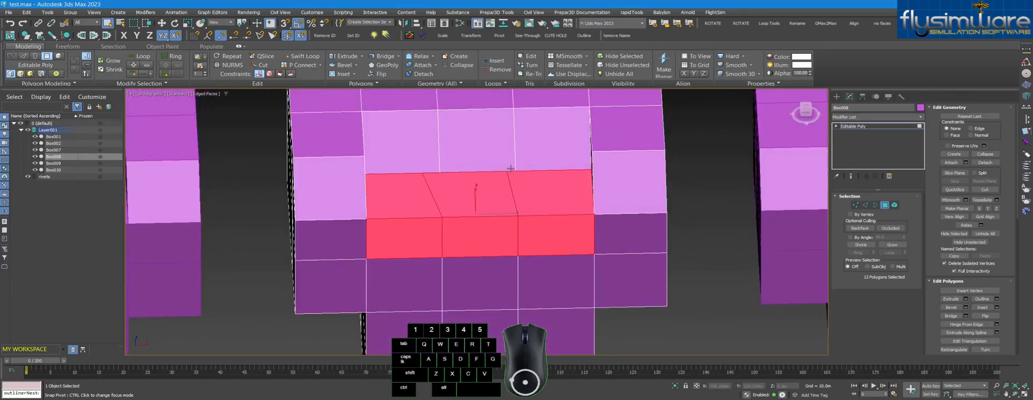
pyautogui.press('F3')
pyautogui.moveTo(449, 203)
pyautogui.keyDown('alt'); pyautogui.mouseDown(button='middle')
pyautogui.moveTo(500, 221)
pyautogui.moveTo(468, 201)
pyautogui.mouseUp(button='middle'); pyautogui.keyUp('alt')
pyautogui.press('1')
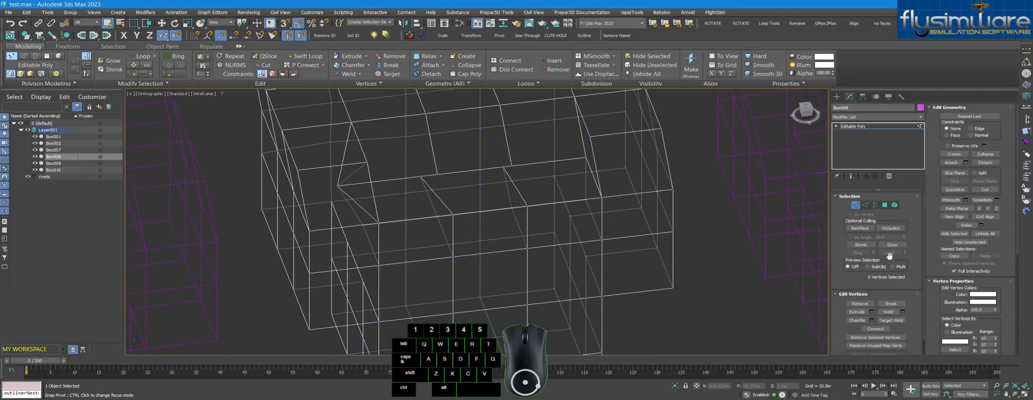
pyautogui.click(890, 320)
pyautogui.press('F3')
pyautogui.scroll(5, 414, 180)
pyautogui.click(436, 172)
pyautogui.rightClick(483, 194)
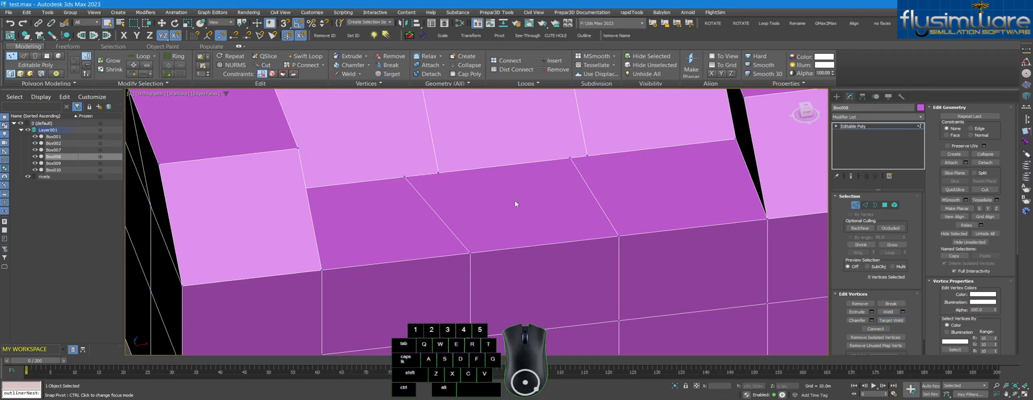
pyautogui.scroll(-3, 621, 239)
pyautogui.keyDown('alt'); pyautogui.moveTo(621, 238); pyautogui.dragTo(589, 276, button='middle'); pyautogui.keyUp('alt')
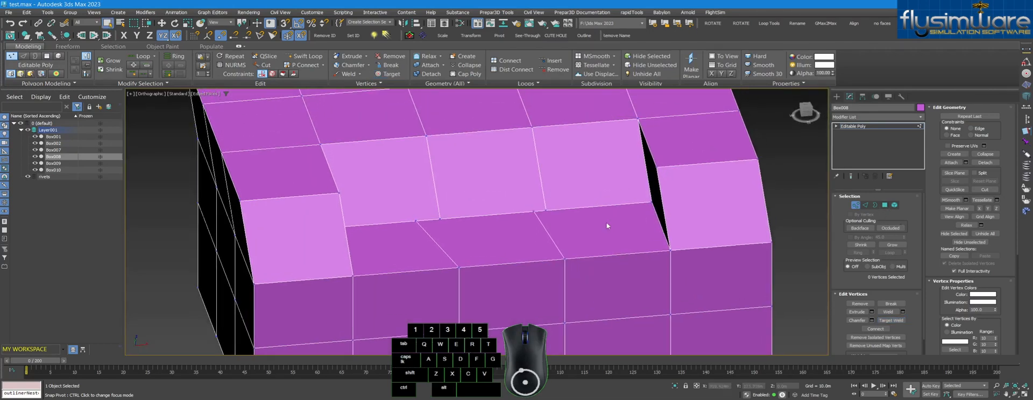
# - Return Box008 to polygon level and examine the bridged polygons in wireframe and shaded display
pyautogui.click(884, 205)
pyautogui.keyDown('alt'); pyautogui.moveTo(537, 243); pyautogui.dragTo(533, 281, button='middle'); pyautogui.keyUp('alt')
pyautogui.press('F3')
pyautogui.press('z')
pyautogui.scroll(-4, 581, 246)
pyautogui.press('F3')
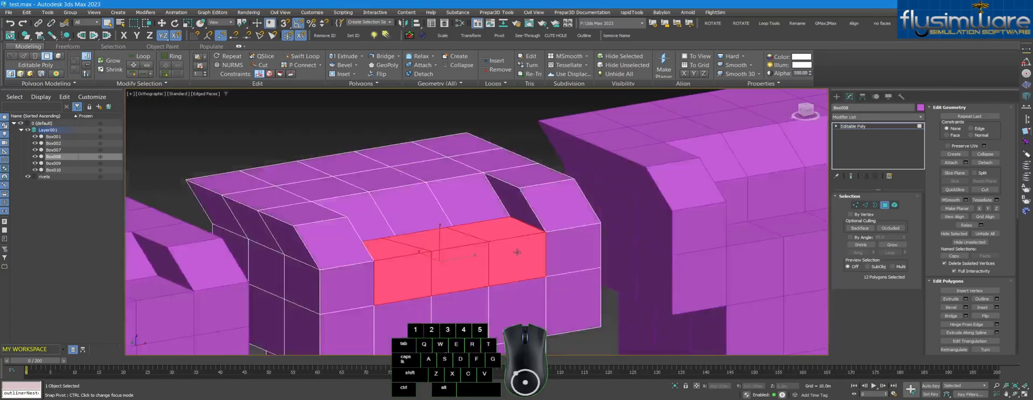
# - Undo the bridge to inspect the open recess and its side walls, and redo the bridge
pyautogui.keyDown('alt'); pyautogui.moveTo(517, 252); pyautogui.dragTo(507, 234, button='middle'); pyautogui.keyUp('alt')
pyautogui.scroll(5, 507, 234)
pyautogui.hotkey('ctrl', 'z')
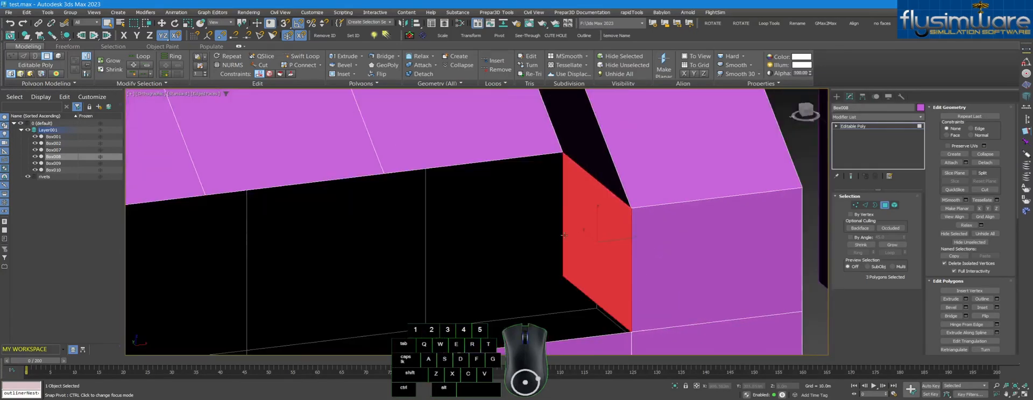
pyautogui.scroll(-4, 563, 235)
pyautogui.moveTo(655, 228); pyautogui.dragTo(676, 215, button='middle')
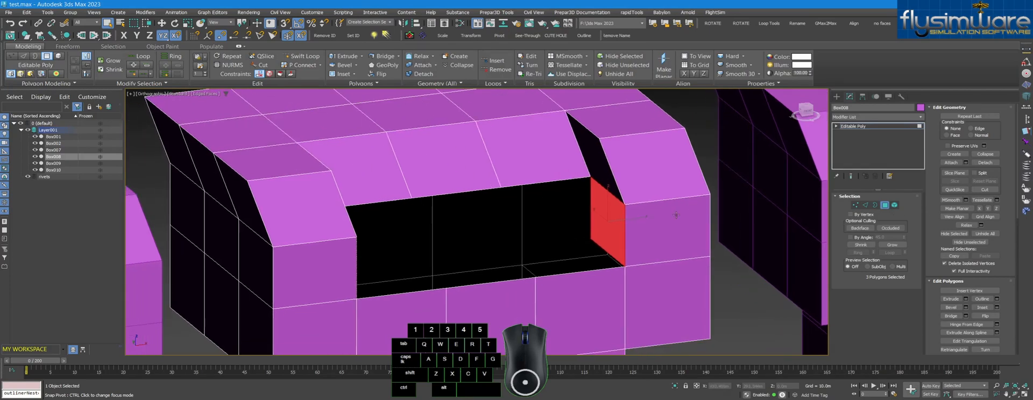
pyautogui.click(956, 209)
pyautogui.moveTo(603, 231); pyautogui.dragTo(601, 226, button='middle')
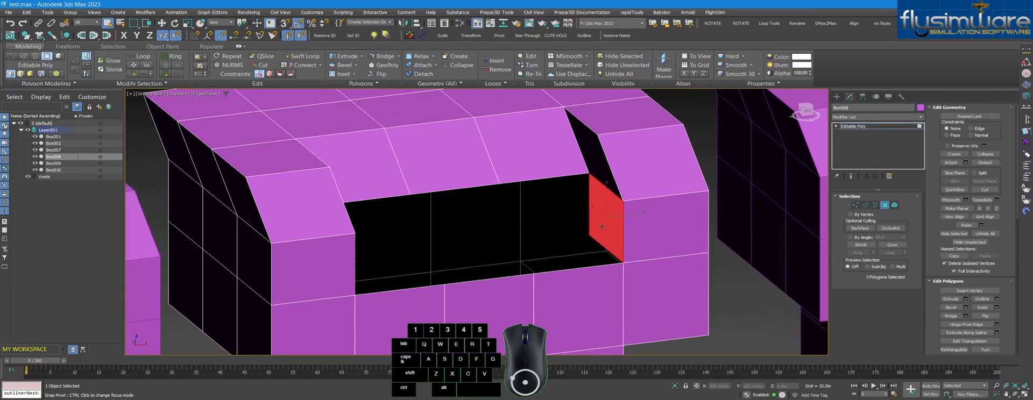
pyautogui.click(952, 189)
pyautogui.click(23, 27)
# - Delete the first hidden inner back polygon of the bridge, next to the recess side wall, working in wireframe
pyautogui.keyDown('alt'); pyautogui.moveTo(705, 211); pyautogui.dragTo(675, 213, button='middle'); pyautogui.keyUp('alt')
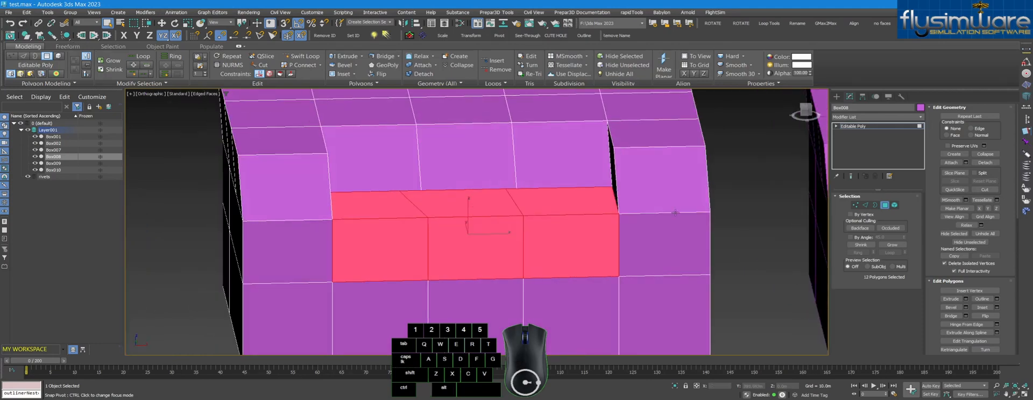
pyautogui.keyDown('alt'); pyautogui.moveTo(722, 231); pyautogui.dragTo(514, 240); pyautogui.keyUp('alt')
pyautogui.press('F3')
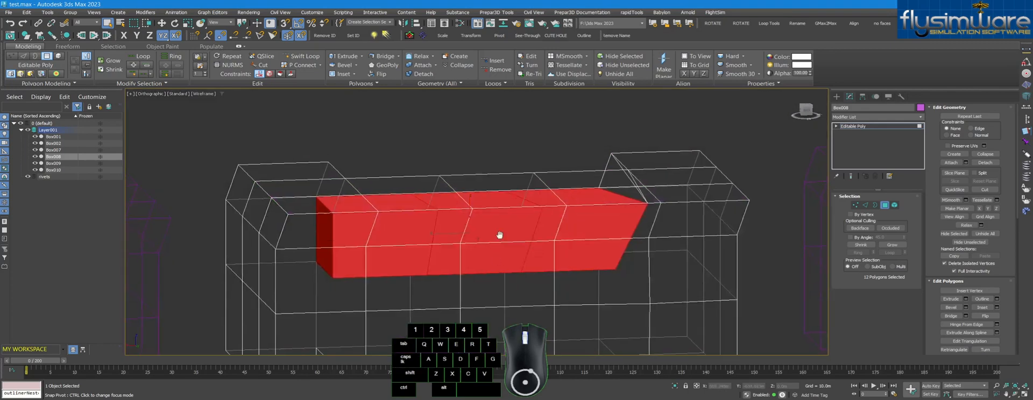
pyautogui.keyDown('alt'); pyautogui.moveTo(523, 240); pyautogui.dragTo(525, 207, button='middle'); pyautogui.keyUp('alt')
pyautogui.scroll(-3, 549, 225)
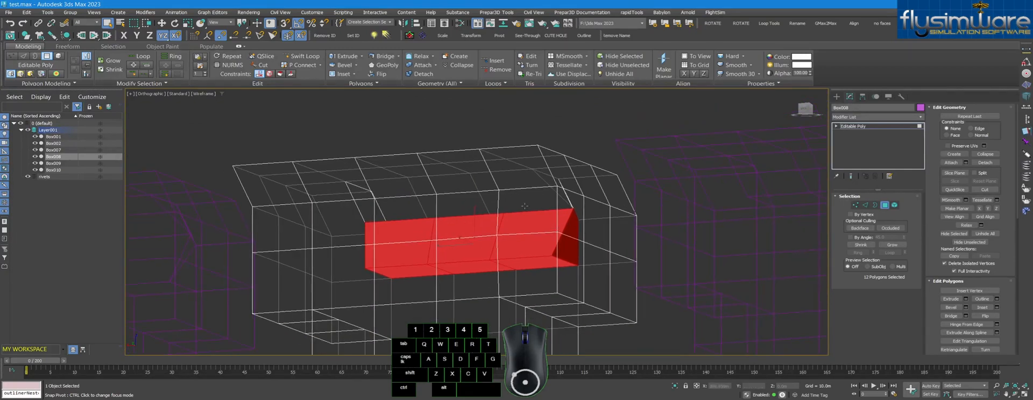
pyautogui.click(564, 132)
pyautogui.scroll(2, 567, 247)
pyautogui.click(568, 247)
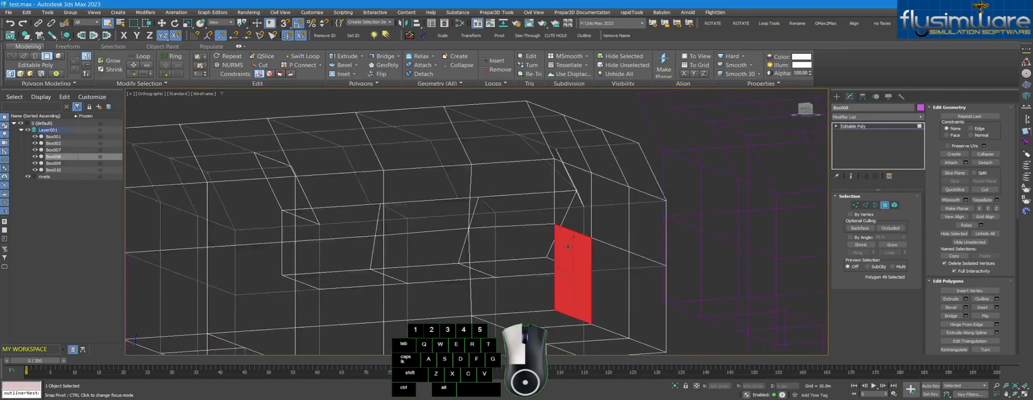
pyautogui.click(568, 247)
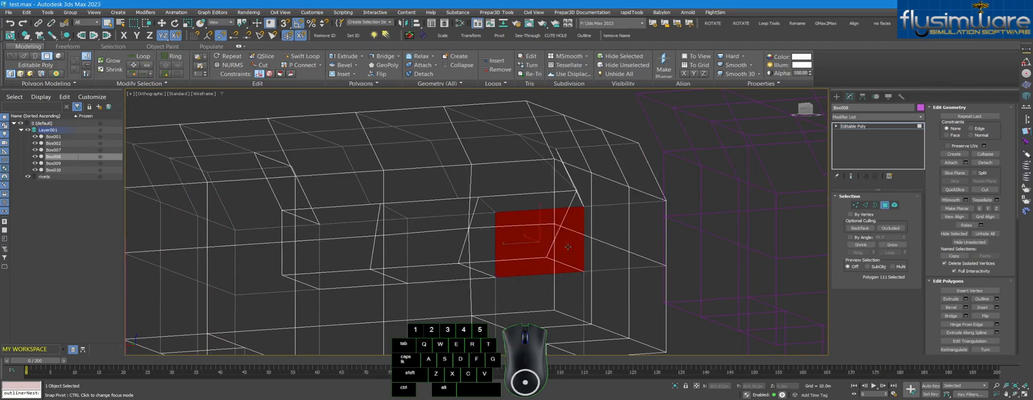
pyautogui.keyDown('alt'); pyautogui.moveTo(559, 239); pyautogui.dragTo(550, 235, button='middle'); pyautogui.keyUp('alt')
pyautogui.click(549, 234)
pyautogui.click(550, 234)
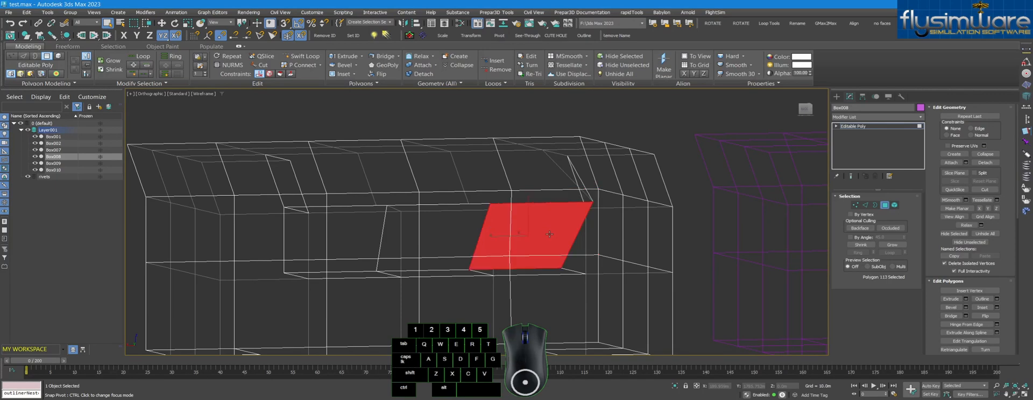
pyautogui.press('Delete')
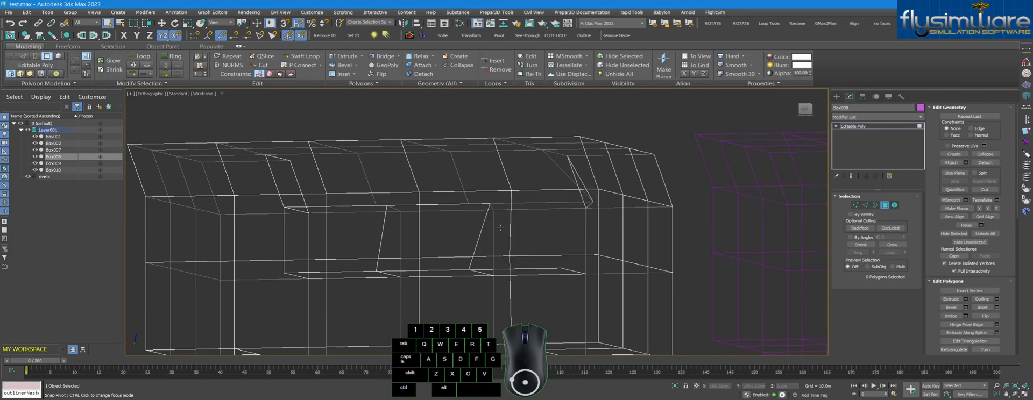
# - Delete the remaining two hidden inner back polygons of the bridge
pyautogui.click(457, 232)
pyautogui.click(457, 232)
pyautogui.press('Delete')
pyautogui.click(356, 232)
pyautogui.click(356, 232)
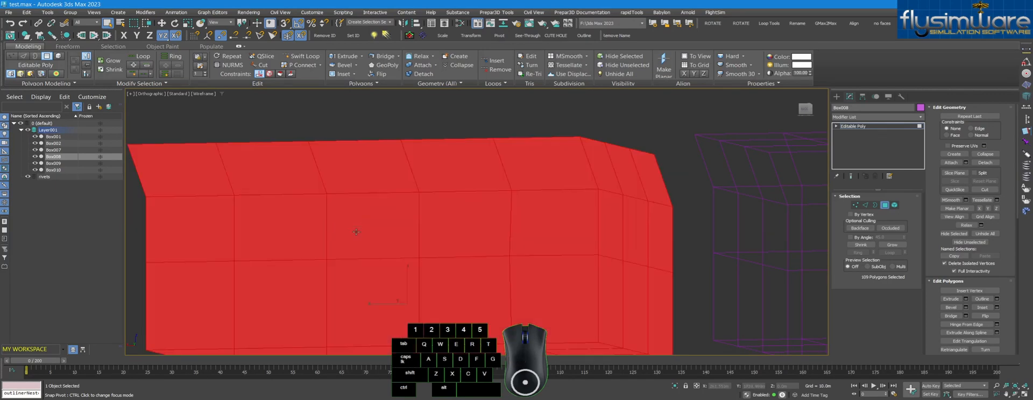
pyautogui.click(356, 232)
pyautogui.press('Delete')
# - Delete the three hidden bottom polygons of the bridge inside Box008
pyautogui.keyDown('alt'); pyautogui.moveTo(408, 230); pyautogui.dragTo(482, 278, button='middle'); pyautogui.keyUp('alt')
pyautogui.click(527, 289)
pyautogui.click(527, 289)
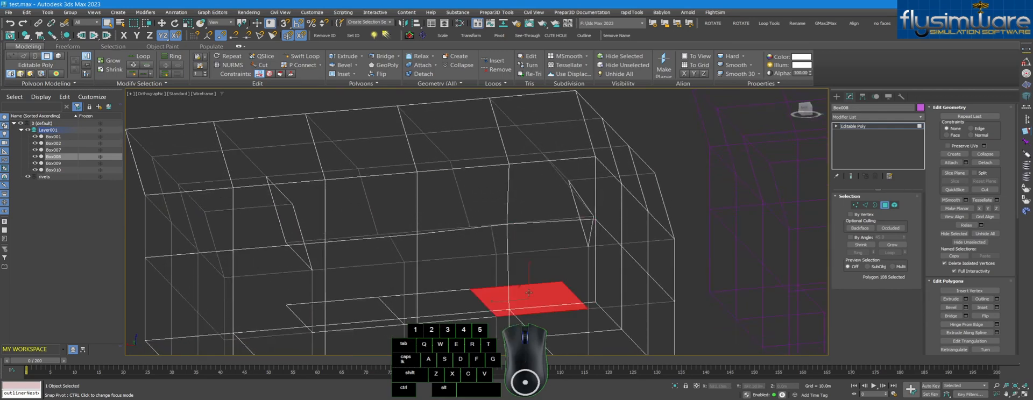
pyautogui.press('Delete')
pyautogui.click(445, 300)
pyautogui.click(445, 299)
pyautogui.press('Delete')
pyautogui.click(413, 295)
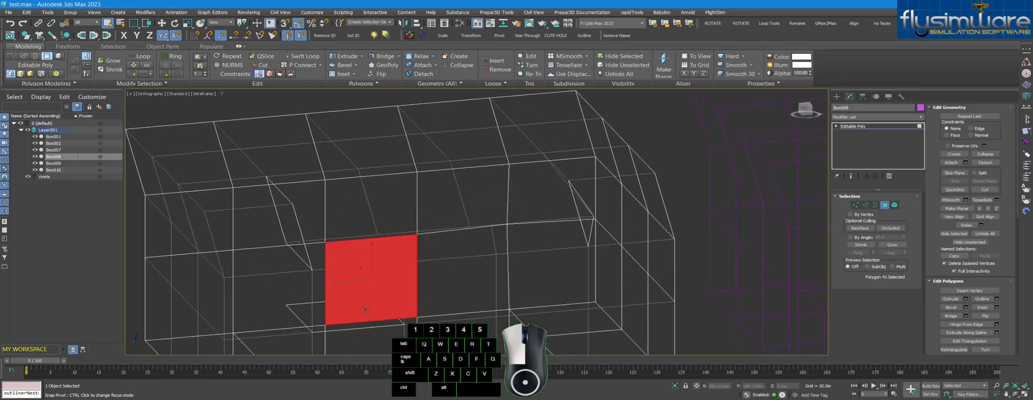
pyautogui.click(413, 295)
pyautogui.press('Delete')
# - Target-weld the two middle vertices of the bridge's upper back edge onto the adjacent vertices of the sloped surface
pyautogui.scroll(-4, 440, 258)
pyautogui.keyDown('alt'); pyautogui.moveTo(441, 258); pyautogui.dragTo(315, 277, button='middle'); pyautogui.keyUp('alt')
pyautogui.scroll(5, 315, 275)
pyautogui.press('F3')
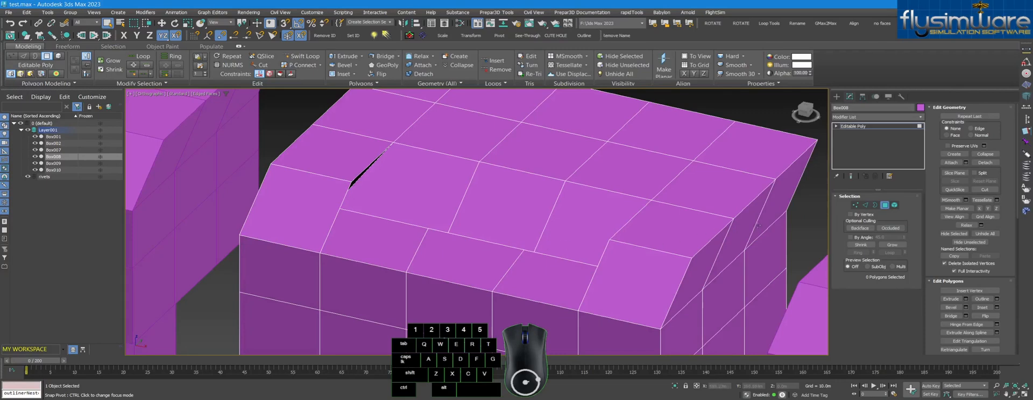
pyautogui.click(856, 205)
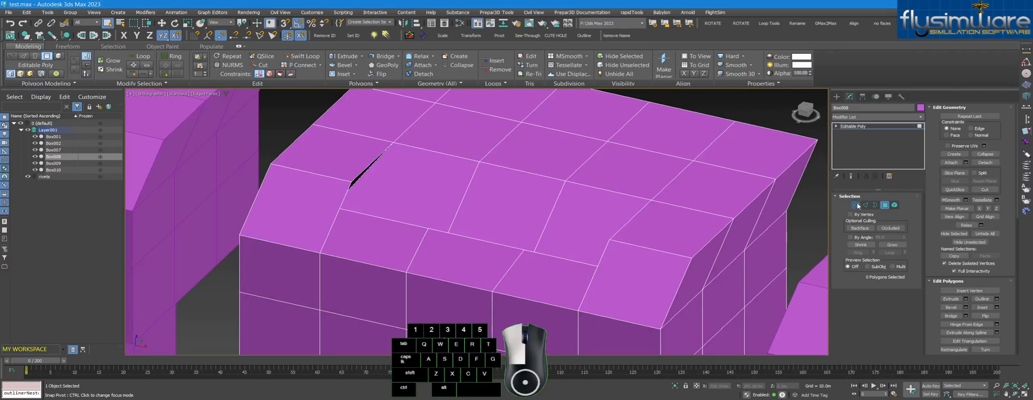
pyautogui.click(426, 231)
pyautogui.click(448, 233)
pyautogui.click(525, 251)
pyautogui.click(534, 252)
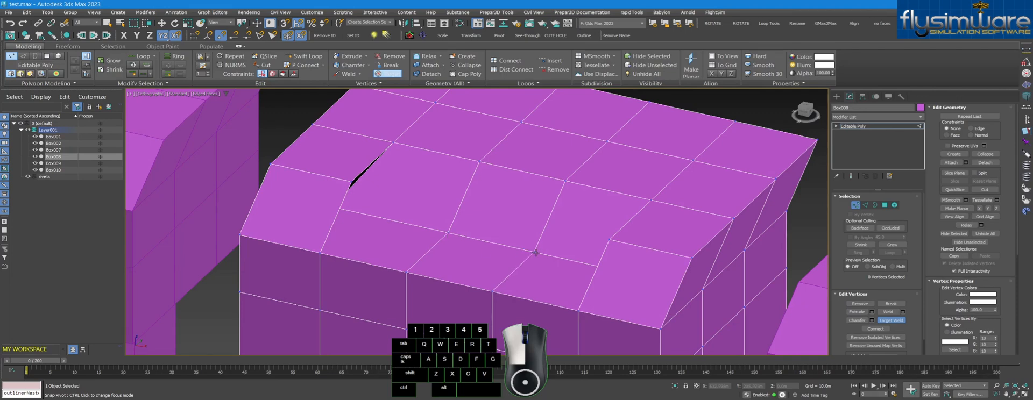
pyautogui.click(895, 320)
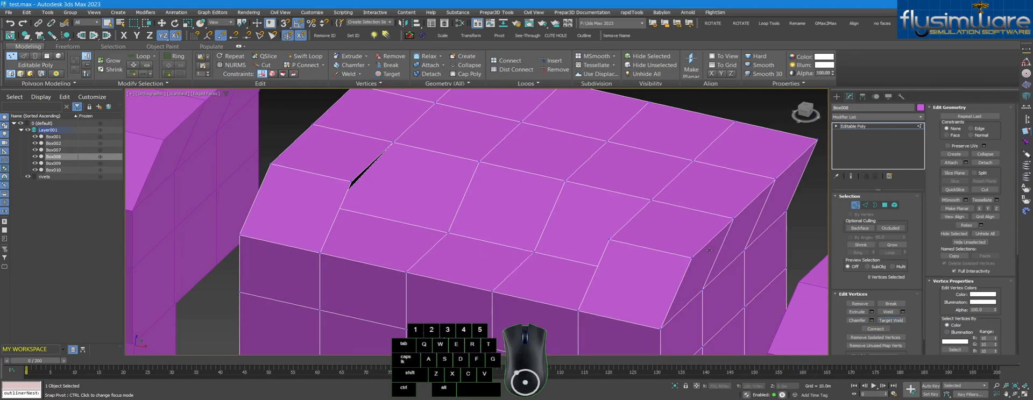
# - Check Box008 for open edges by selecting all its borders
pyautogui.click(875, 205)
pyautogui.scroll(-3, 563, 250)
pyautogui.hotkey('shift', 'a')
pyautogui.keyDown('alt'); pyautogui.moveTo(473, 259); pyautogui.dragTo(484, 242, button='middle'); pyautogui.keyUp('alt')
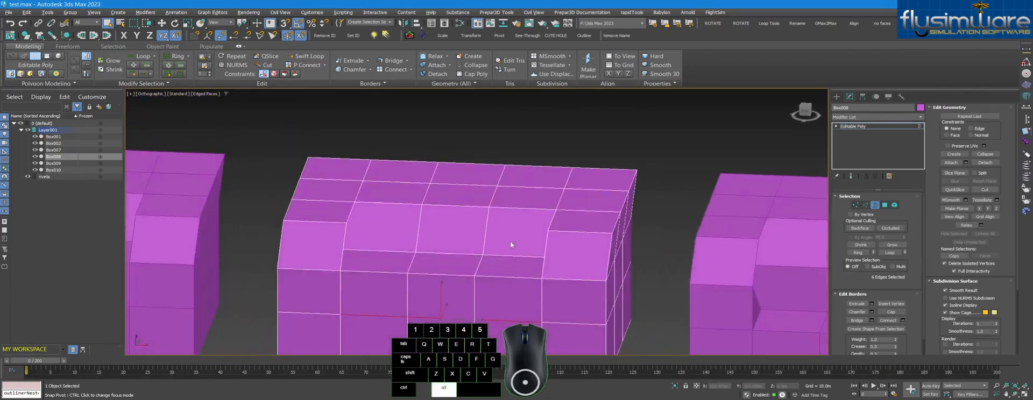
# - Select all of Box008's vertices, weld them at a distance of 0.0001 with the FSW weld tool, and inspect the block
pyautogui.click(855, 205)
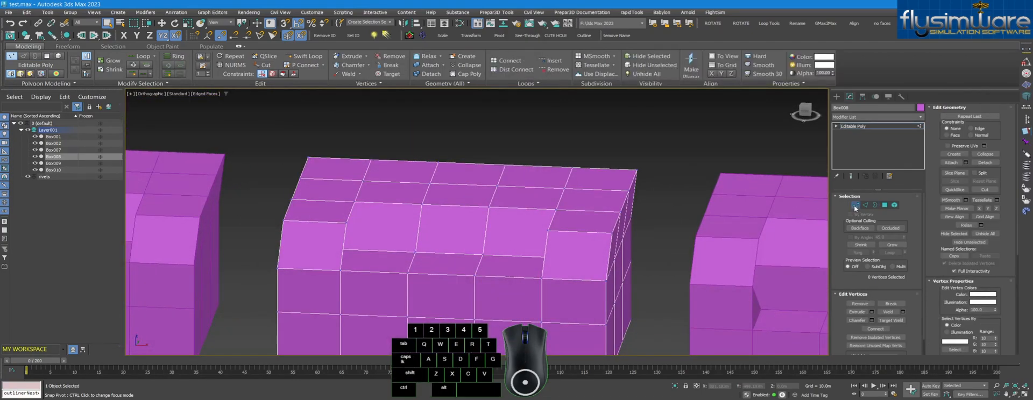
pyautogui.moveTo(563, 238); pyautogui.dragTo(567, 231, button='middle')
pyautogui.hotkey('shift', 'a')
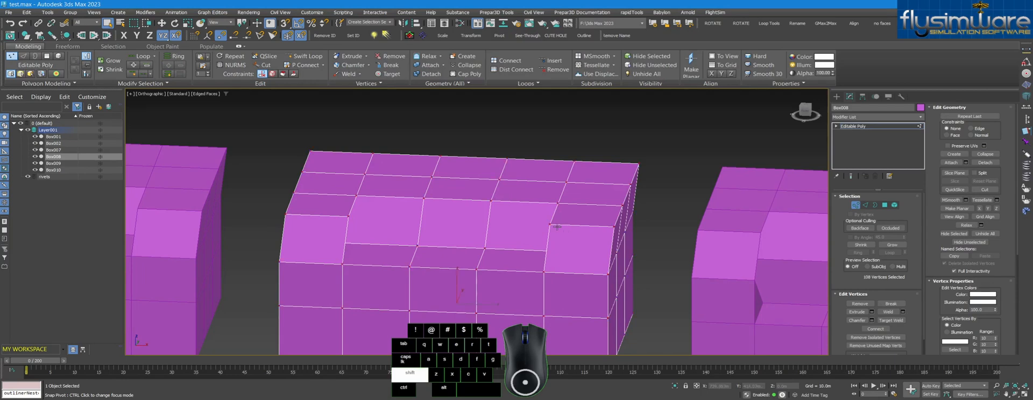
pyautogui.click(1026, 50)
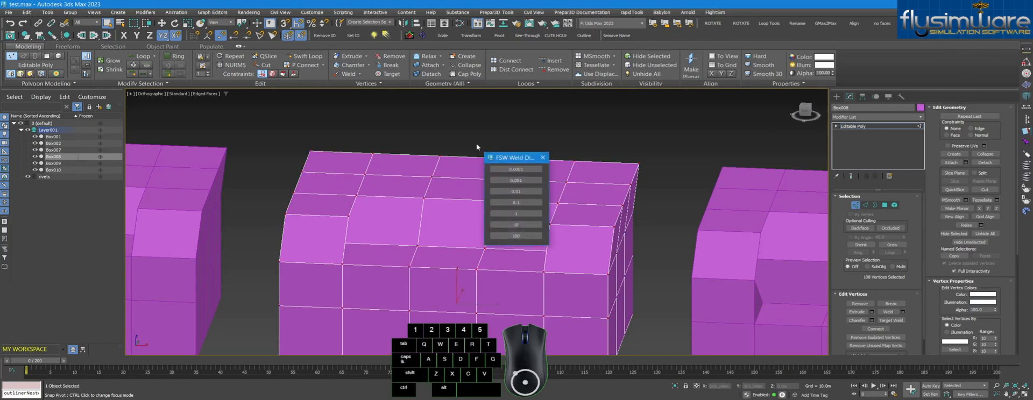
pyautogui.moveTo(505, 157); pyautogui.dragTo(662, 135)
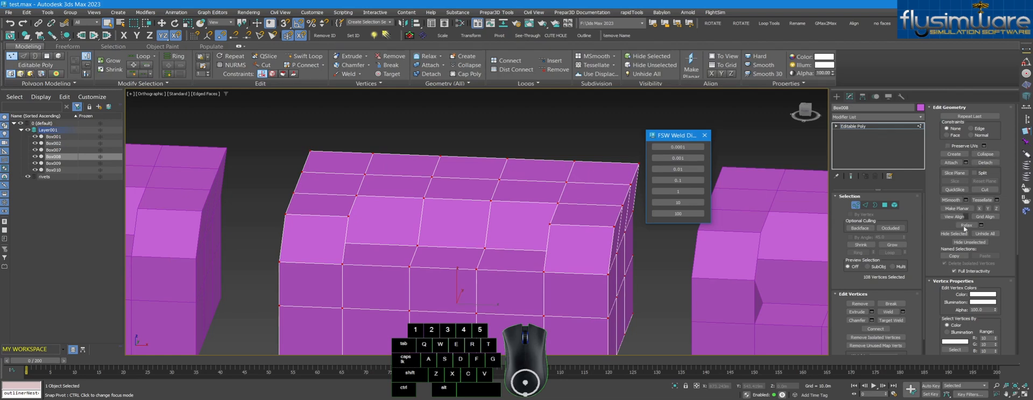
pyautogui.moveTo(673, 136); pyautogui.dragTo(670, 129)
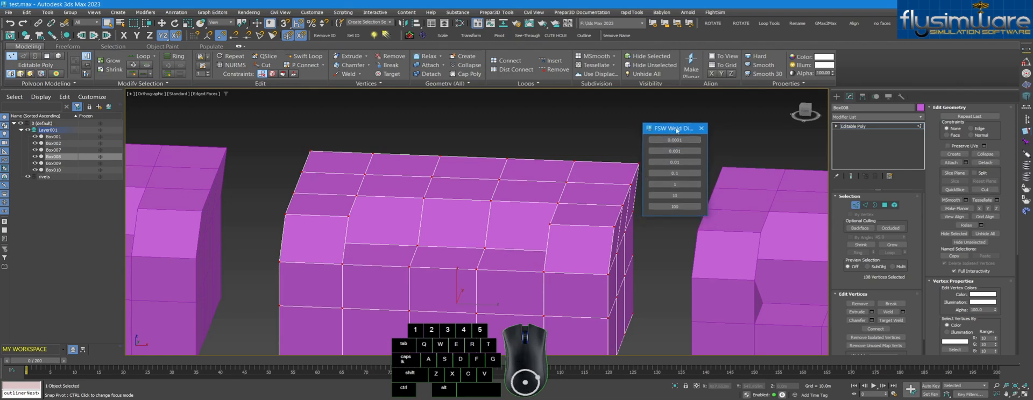
pyautogui.keyDown('alt'); pyautogui.moveTo(572, 208); pyautogui.dragTo(526, 226, button='middle'); pyautogui.keyUp('alt')
pyautogui.click(675, 140)
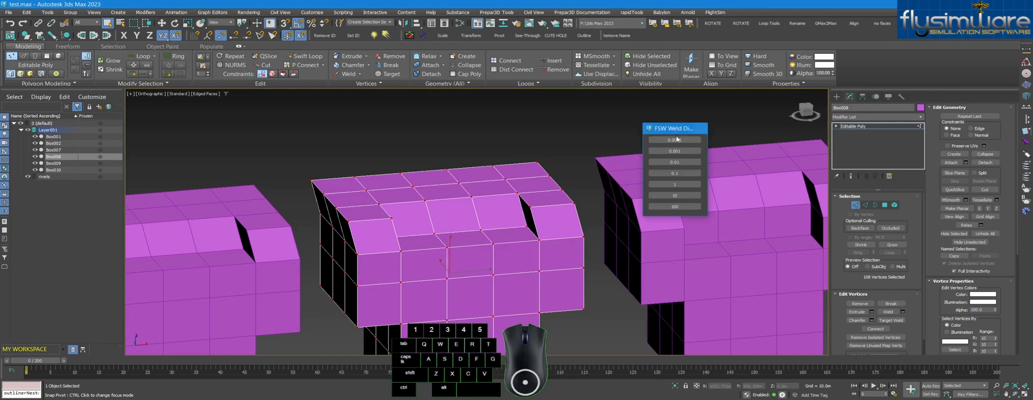
pyautogui.moveTo(457, 241); pyautogui.dragTo(484, 251, button='middle')
pyautogui.scroll(3, 484, 251)
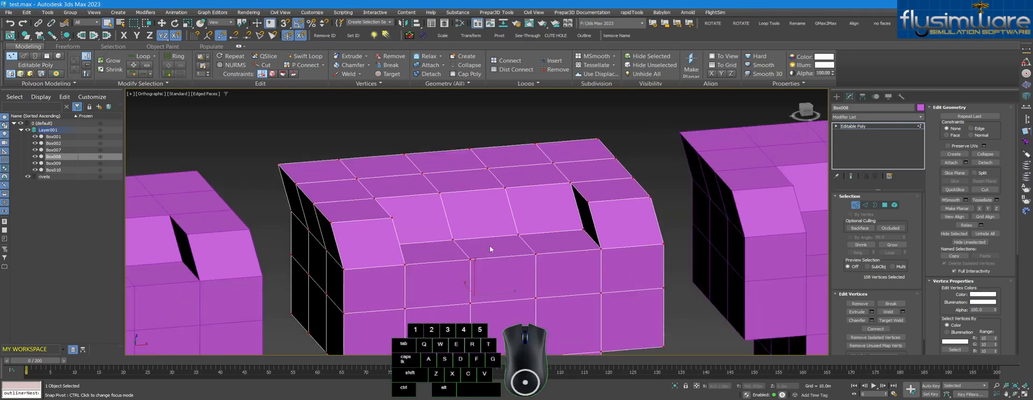
pyautogui.keyDown('alt'); pyautogui.moveTo(494, 247); pyautogui.dragTo(662, 227, button='middle'); pyautogui.keyUp('alt')
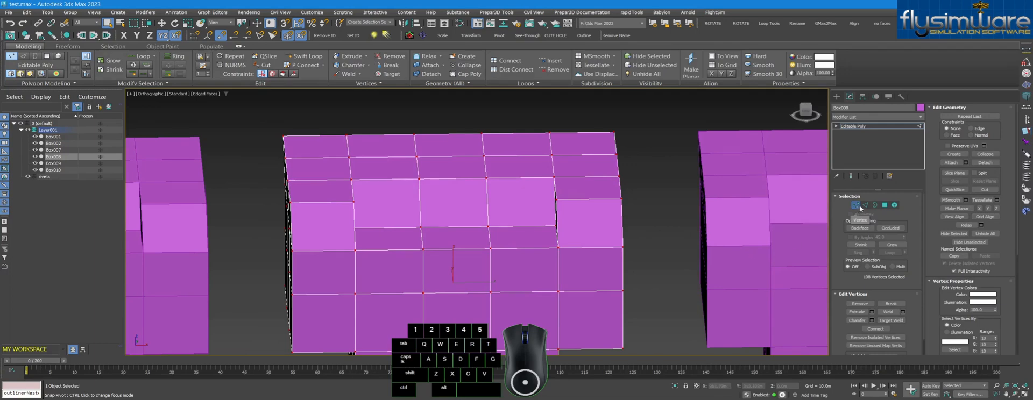
pyautogui.click(791, 217)
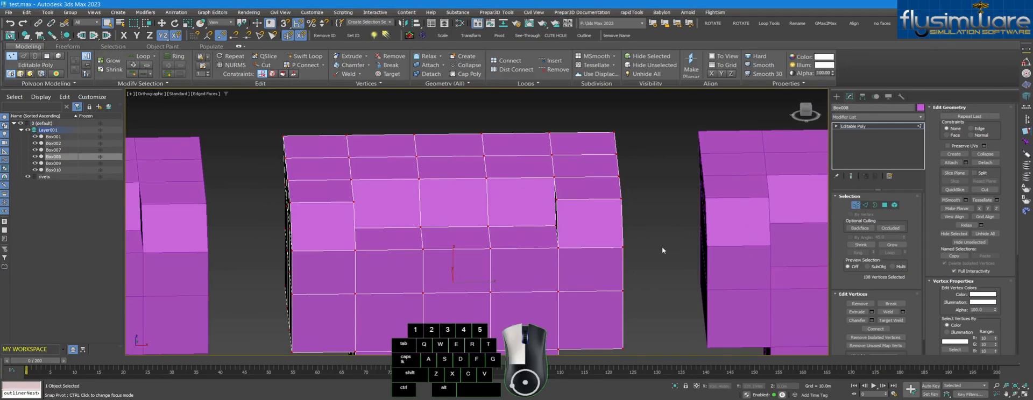
# - Inspect Box008 in wireframe and shaded display for stray vertices and open borders
pyautogui.click(875, 205)
pyautogui.keyDown('alt'); pyautogui.moveTo(615, 245); pyautogui.dragTo(591, 243, button='middle'); pyautogui.keyUp('alt')
pyautogui.scroll(4, 471, 292)
pyautogui.press('F3')
pyautogui.scroll(-4, 345, 275)
pyautogui.click(855, 205)
pyautogui.click(1024, 53)
pyautogui.click(520, 181)
pyautogui.click(542, 158)
pyautogui.moveTo(655, 218); pyautogui.dragTo(647, 221, button='middle')
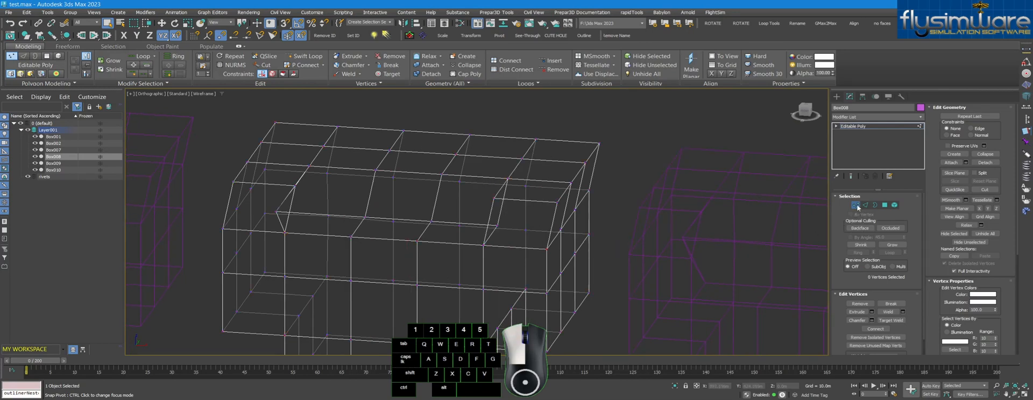
pyautogui.click(856, 206)
pyautogui.press('F3')
pyautogui.click(876, 205)
pyautogui.moveTo(592, 259)
pyautogui.keyDown('alt'); pyautogui.mouseDown(button='middle')
pyautogui.moveTo(555, 234)
pyautogui.moveTo(605, 262)
pyautogui.moveTo(592, 253)
pyautogui.mouseUp(button='middle'); pyautogui.keyUp('alt')
pyautogui.scroll(-3, 606, 262)
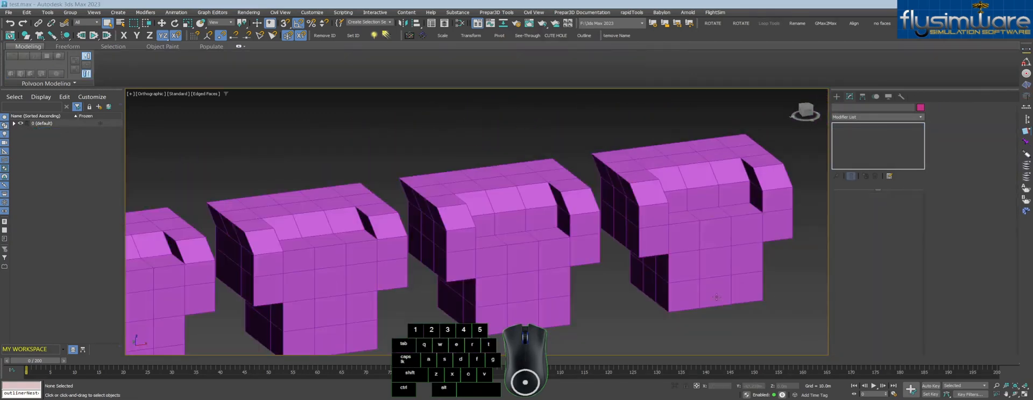
# - Delete the back, floor and side-wall polygons inside Box011's recess, excluding the outer side polygons caught in the selection
pyautogui.moveTo(590, 310); pyautogui.dragTo(602, 307, button='middle')
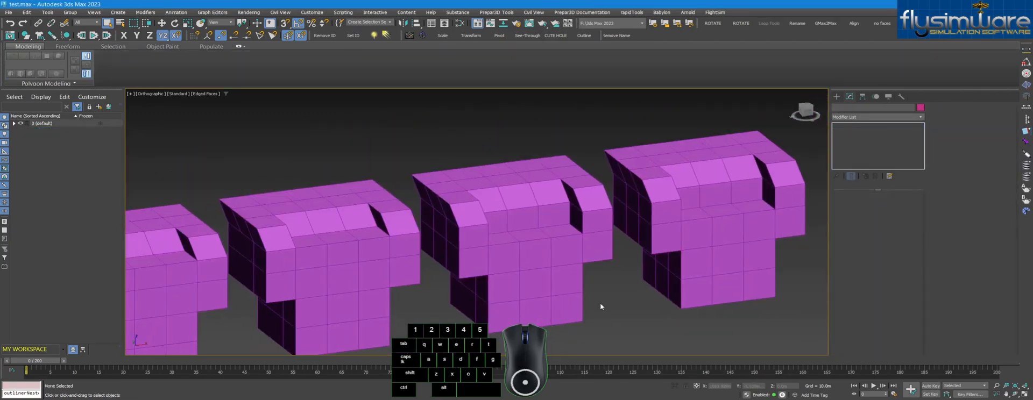
pyautogui.click(575, 265)
pyautogui.click(885, 205)
pyautogui.click(560, 231)
pyautogui.keyDown('ctrl'); pyautogui.click(529, 235); pyautogui.keyUp('ctrl')
pyautogui.keyDown('ctrl'); pyautogui.click(498, 235); pyautogui.keyUp('ctrl')
pyautogui.keyDown('ctrl'); pyautogui.click(498, 222); pyautogui.keyUp('ctrl')
pyautogui.keyDown('ctrl'); pyautogui.click(522, 219); pyautogui.keyUp('ctrl')
pyautogui.keyDown('ctrl'); pyautogui.click(554, 216); pyautogui.keyUp('ctrl')
pyautogui.keyDown('ctrl'); pyautogui.click(576, 218); pyautogui.keyUp('ctrl')
pyautogui.keyDown('alt'); pyautogui.moveTo(575, 220); pyautogui.dragTo(469, 224, button='middle'); pyautogui.keyUp('alt')
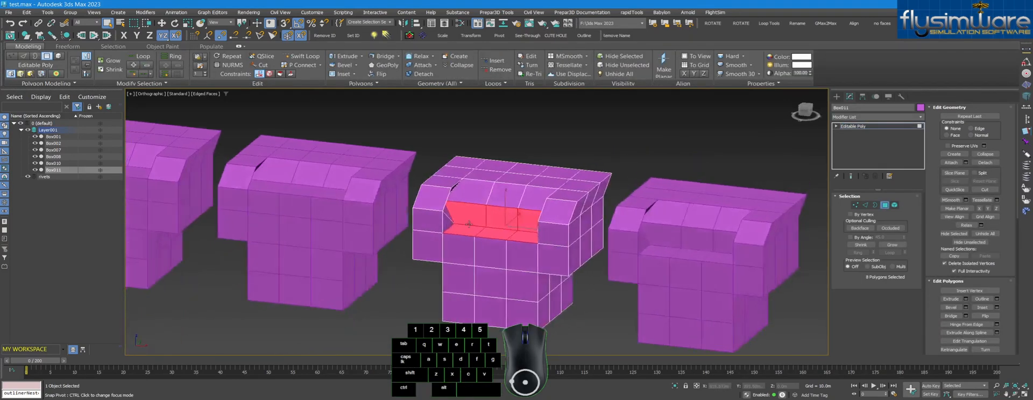
pyautogui.scroll(4, 469, 224)
pyautogui.keyDown('ctrl'); pyautogui.click(431, 222); pyautogui.keyUp('ctrl')
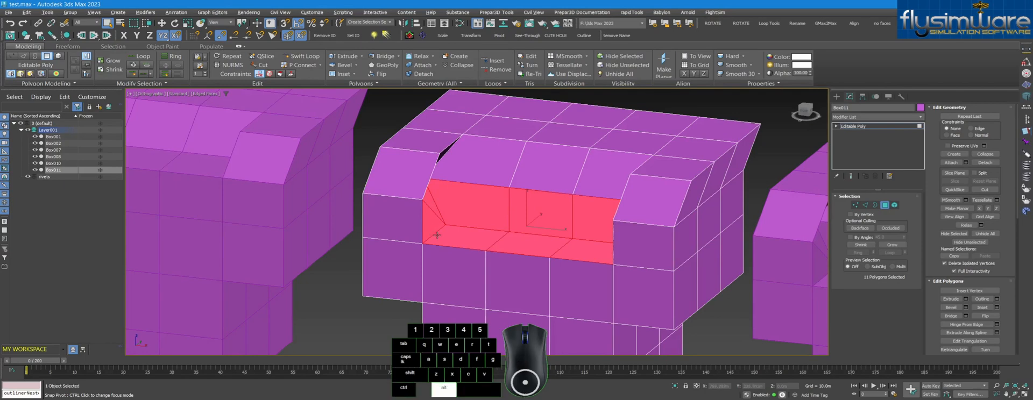
pyautogui.keyDown('alt'); pyautogui.moveTo(431, 221); pyautogui.dragTo(546, 242, button='middle'); pyautogui.keyUp('alt')
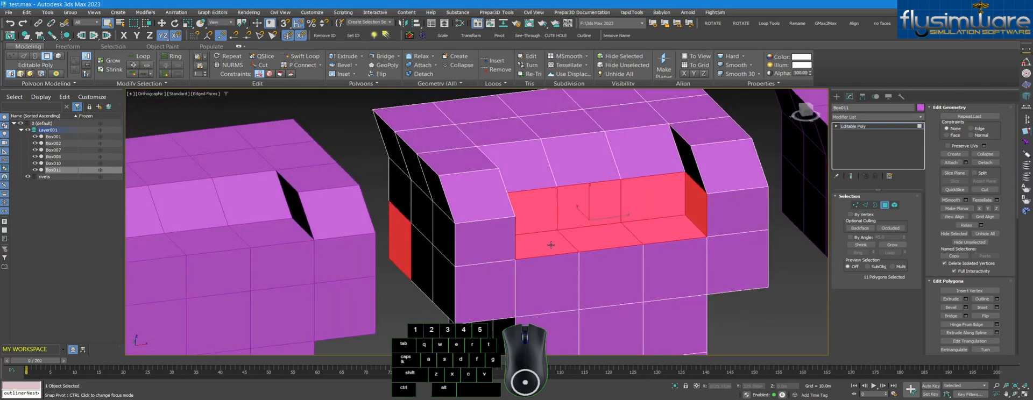
pyautogui.keyDown('alt'); pyautogui.click(399, 240); pyautogui.keyUp('alt')
pyautogui.keyDown('alt'); pyautogui.moveTo(543, 236); pyautogui.dragTo(648, 200, button='middle'); pyautogui.keyUp('alt')
pyautogui.keyDown('alt'); pyautogui.click(570, 203); pyautogui.keyUp('alt')
pyautogui.press('Delete')
# - Select the open border around Box011's recess and cap it
pyautogui.press('3')
pyautogui.click(657, 189)
pyautogui.keyDown('alt'); pyautogui.moveTo(657, 189); pyautogui.dragTo(517, 184, button='middle'); pyautogui.keyUp('alt')
pyautogui.keyDown('alt'); pyautogui.moveTo(556, 265); pyautogui.dragTo(650, 194, button='middle'); pyautogui.keyUp('alt')
pyautogui.keyDown('alt'); pyautogui.moveTo(494, 210); pyautogui.dragTo(712, 206, button='middle'); pyautogui.keyUp('alt')
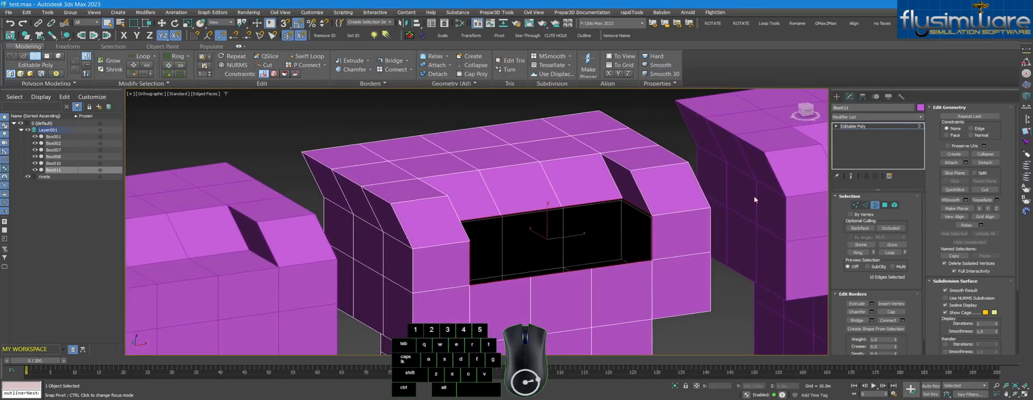
pyautogui.click(891, 312)
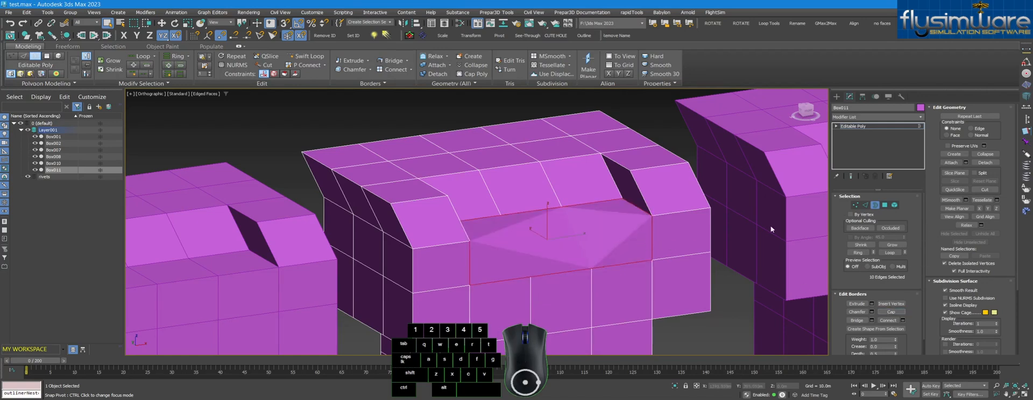
# - Cut an edge across Box011's cap between the two front corner vertices of the recess, and inspect the fold
pyautogui.click(856, 207)
pyautogui.keyDown('alt'); pyautogui.moveTo(609, 252); pyautogui.dragTo(596, 257, button='middle'); pyautogui.keyUp('alt')
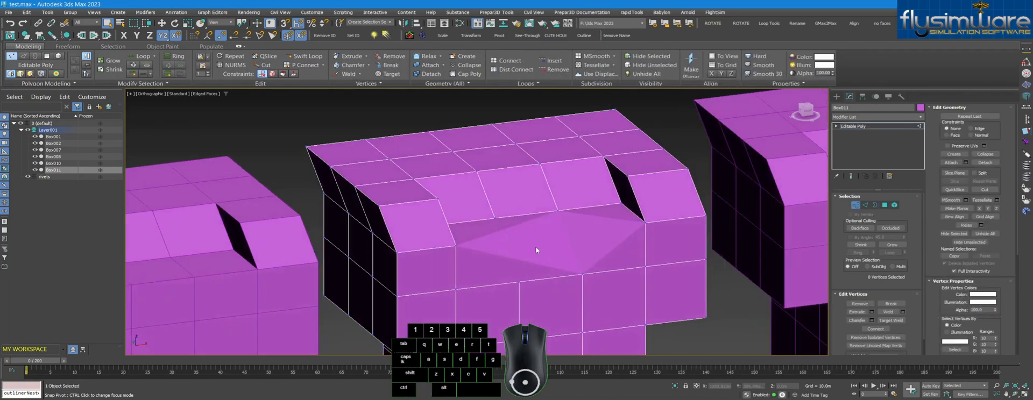
pyautogui.click(985, 189)
pyautogui.scroll(2, 503, 259)
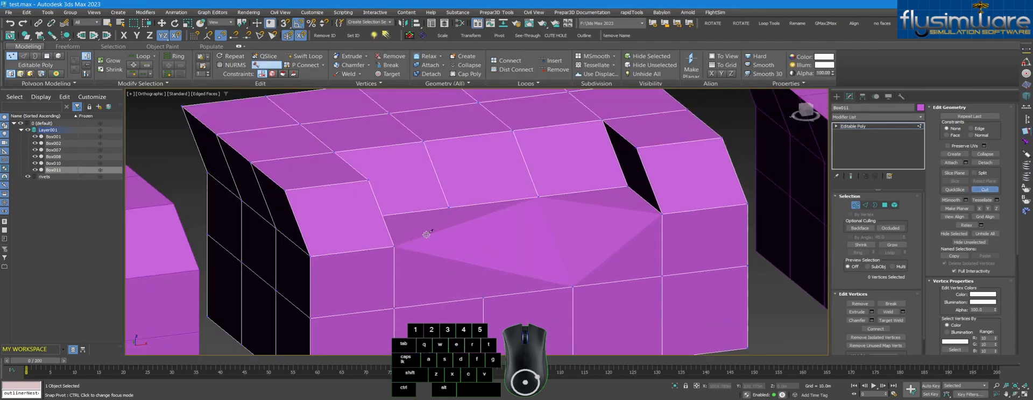
pyautogui.click(395, 246)
pyautogui.click(661, 214)
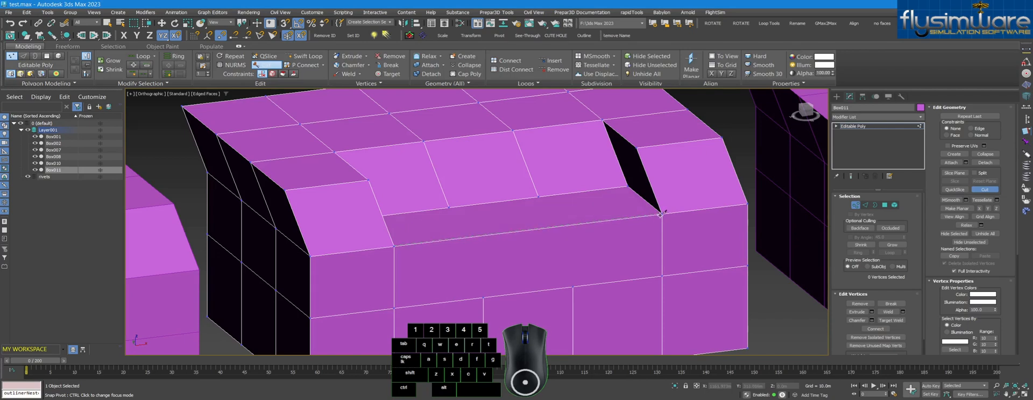
pyautogui.moveTo(630, 235)
pyautogui.keyDown('alt'); pyautogui.mouseDown(button='middle')
pyautogui.moveTo(571, 238)
pyautogui.moveTo(628, 223)
pyautogui.mouseUp(button='middle'); pyautogui.keyUp('alt')
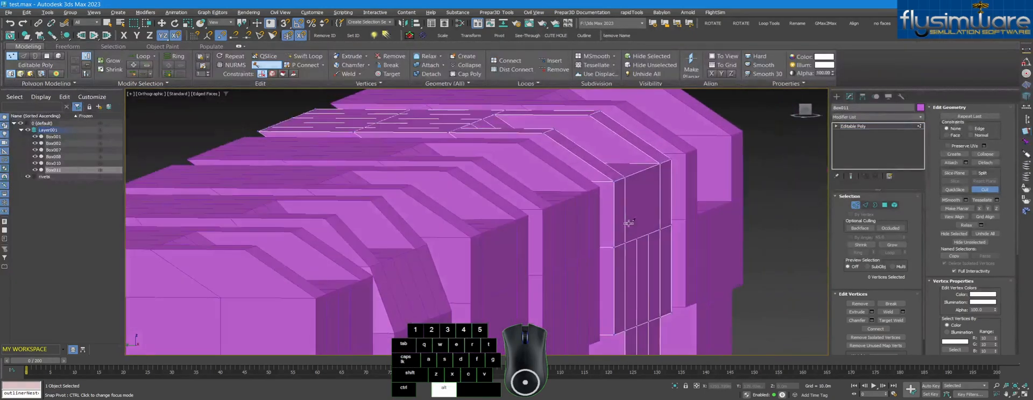
pyautogui.keyDown('alt'); pyautogui.moveTo(657, 170); pyautogui.dragTo(497, 189, button='middle'); pyautogui.keyUp('alt')
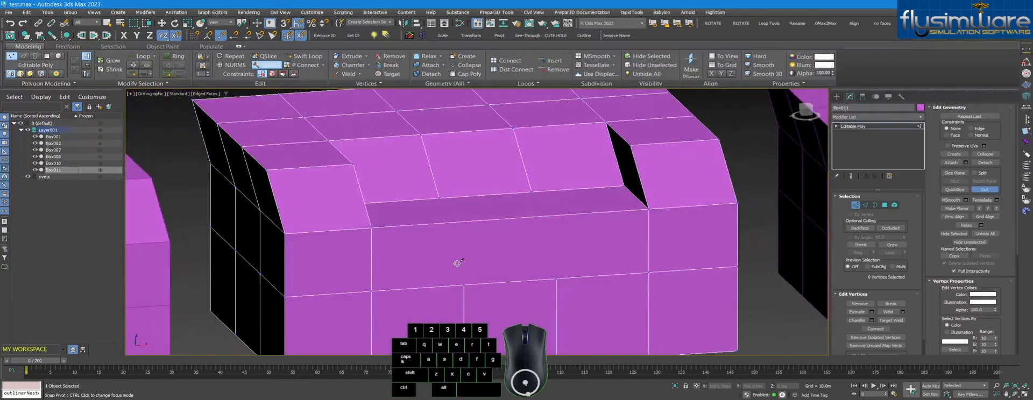
pyautogui.keyDown('alt'); pyautogui.moveTo(491, 239); pyautogui.dragTo(517, 243, button='middle'); pyautogui.keyUp('alt')
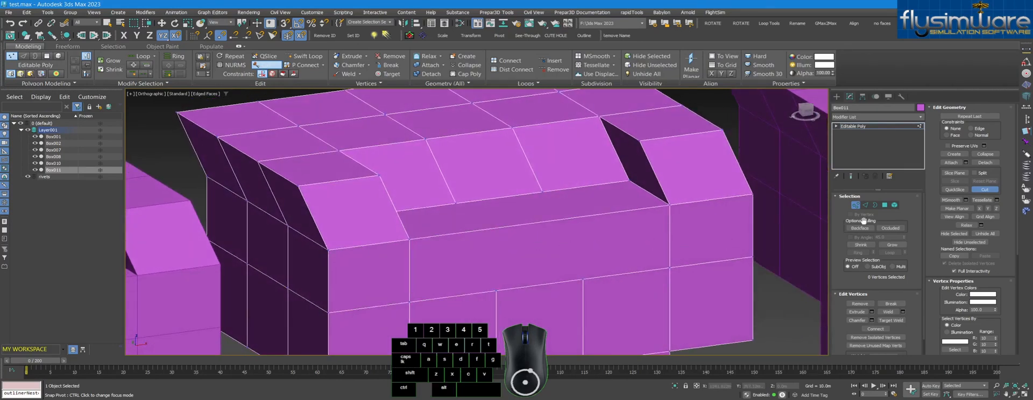
# - Cut two lines across Box011's cap, joining the sloped surface's two middle vertices to the matching vertices on the front face
pyautogui.click(543, 192)
pyautogui.click(583, 278)
pyautogui.rightClick(583, 278)
pyautogui.click(456, 202)
pyautogui.click(454, 234)
pyautogui.rightClick(495, 291)
pyautogui.keyDown('alt'); pyautogui.moveTo(517, 275); pyautogui.dragTo(485, 272, button='middle'); pyautogui.keyUp('alt')
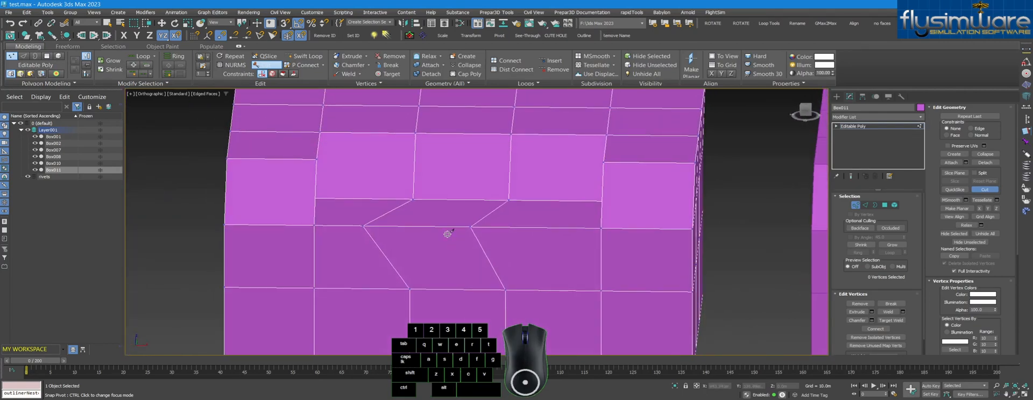
pyautogui.keyDown('alt'); pyautogui.moveTo(453, 243); pyautogui.dragTo(455, 242, button='middle'); pyautogui.keyUp('alt')
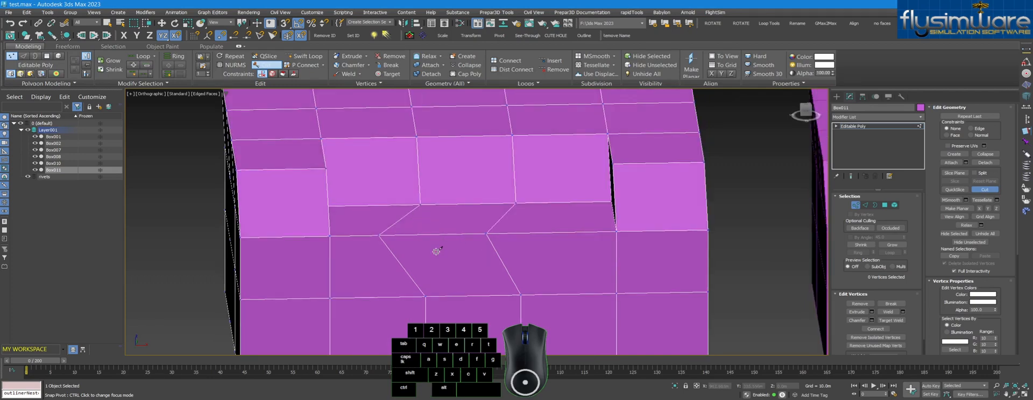
pyautogui.scroll(-3, 422, 267)
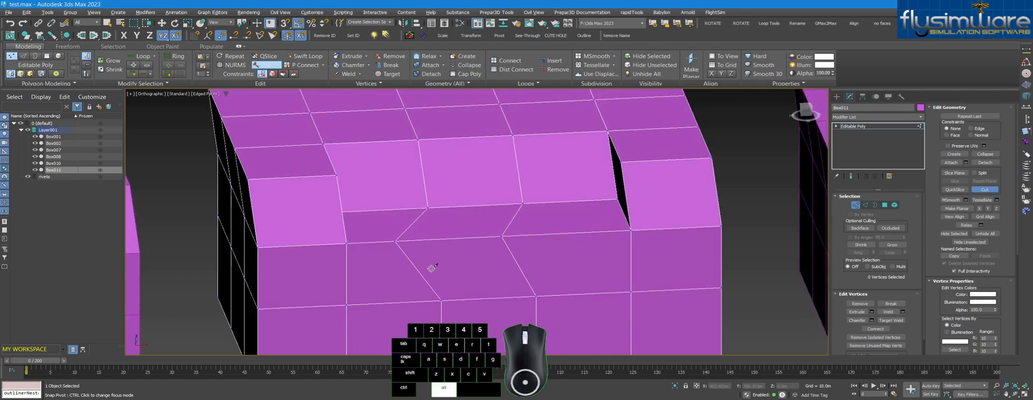
pyautogui.keyDown('alt'); pyautogui.moveTo(454, 237); pyautogui.dragTo(543, 213, button='middle'); pyautogui.keyUp('alt')
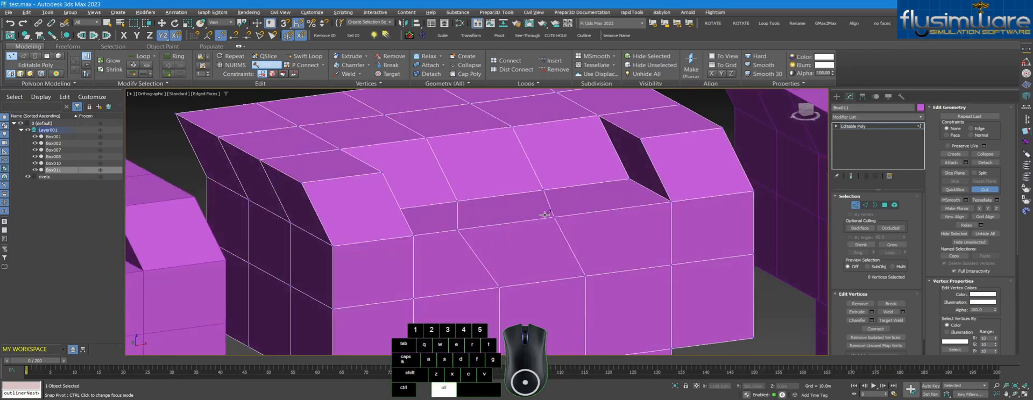
pyautogui.click(984, 191)
pyautogui.keyDown('alt'); pyautogui.moveTo(621, 257); pyautogui.dragTo(602, 237, button='middle'); pyautogui.keyUp('alt')
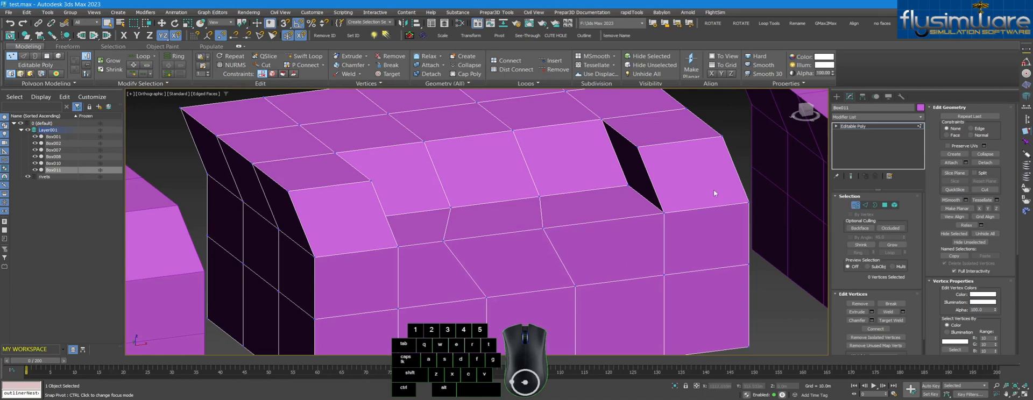
# - Move the two middle vertices of the cap's fold edge along X, snapping them in line with the front vertices below
pyautogui.press('w')
pyautogui.press('w')
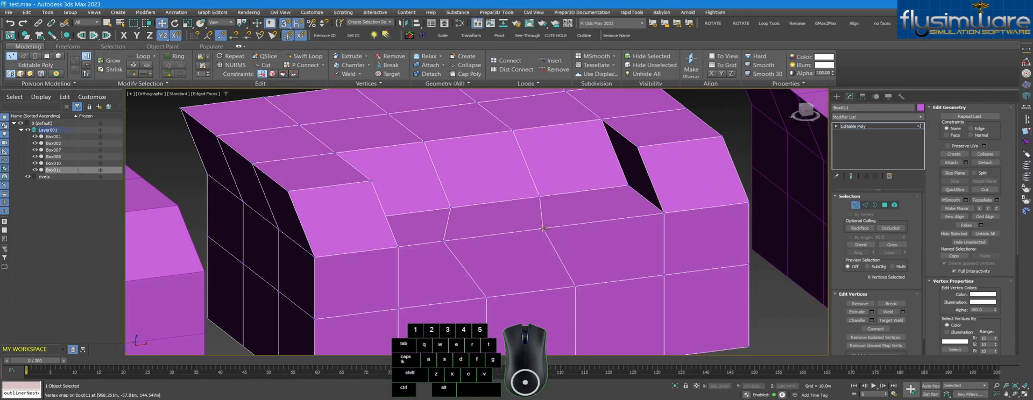
pyautogui.click(542, 228)
pyautogui.moveTo(543, 229)
pyautogui.keyDown('alt'); pyautogui.mouseDown(button='middle')
pyautogui.moveTo(565, 234)
pyautogui.moveTo(558, 251)
pyautogui.moveTo(545, 234)
pyautogui.mouseUp(button='middle'); pyautogui.keyUp('alt')
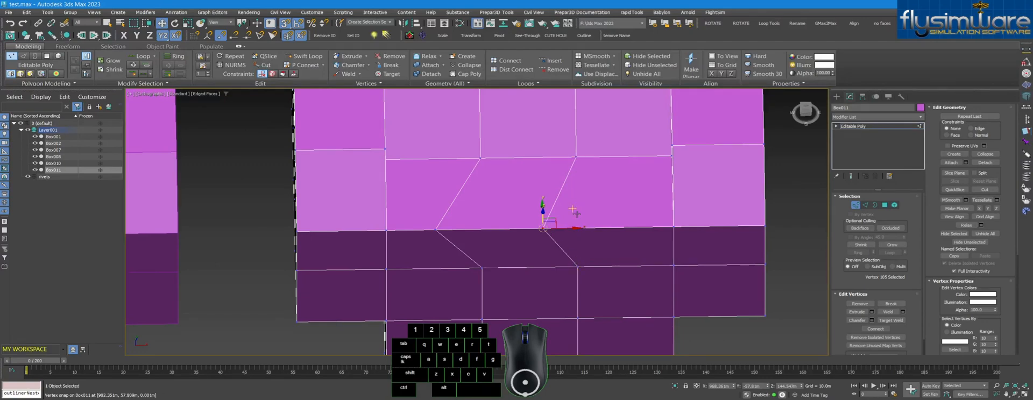
pyautogui.keyDown('alt'); pyautogui.moveTo(562, 227); pyautogui.dragTo(522, 227, button='middle'); pyautogui.keyUp('alt')
pyautogui.scroll(3, 522, 228)
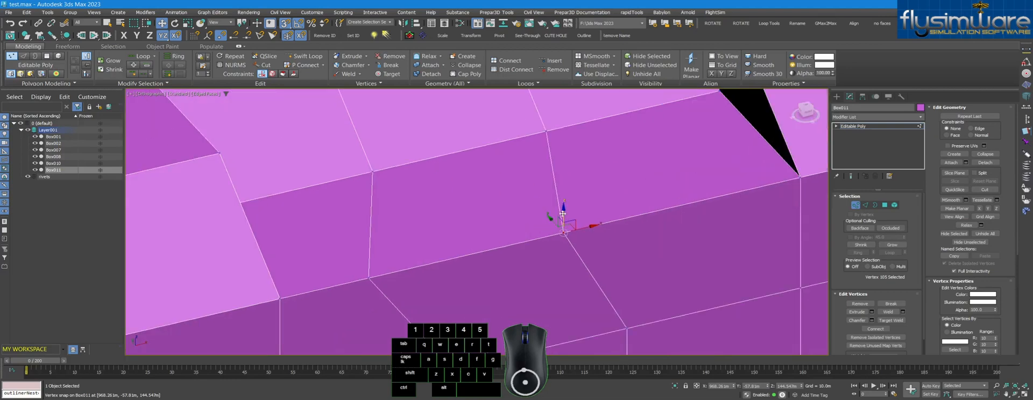
pyautogui.click(592, 228)
pyautogui.scroll(-2, 603, 249)
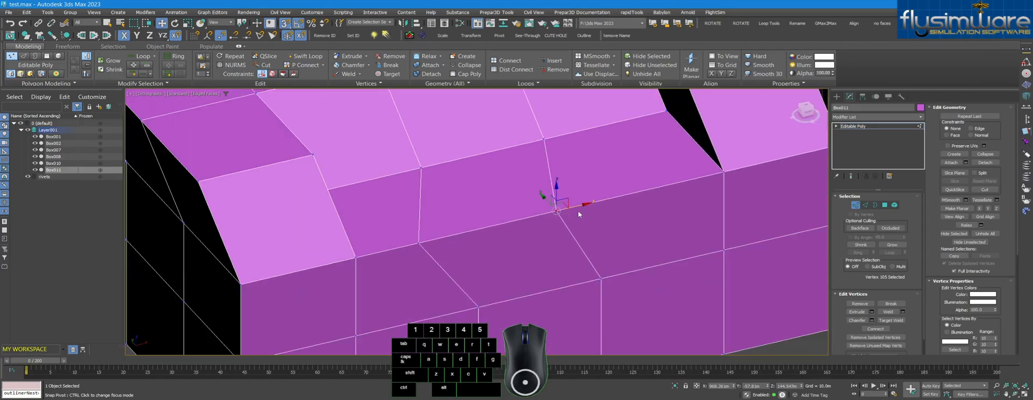
pyautogui.moveTo(581, 204); pyautogui.dragTo(599, 280)
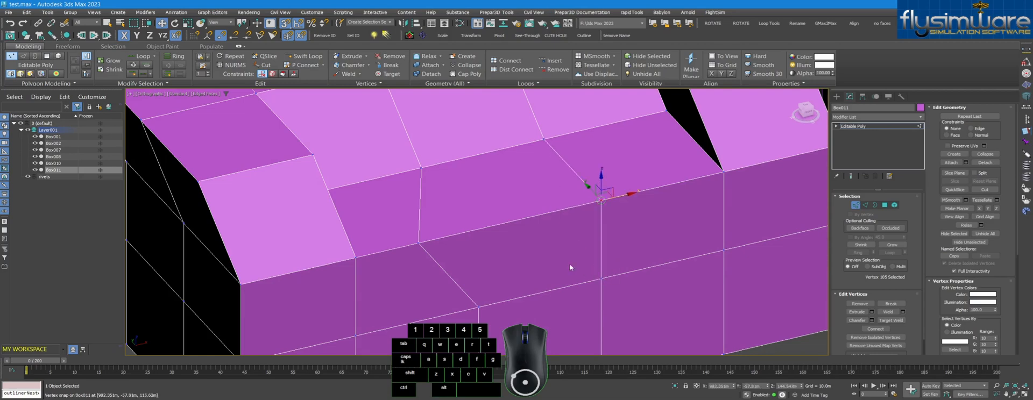
pyautogui.click(421, 243)
pyautogui.moveTo(444, 236); pyautogui.dragTo(524, 272)
pyautogui.scroll(-3, 525, 275)
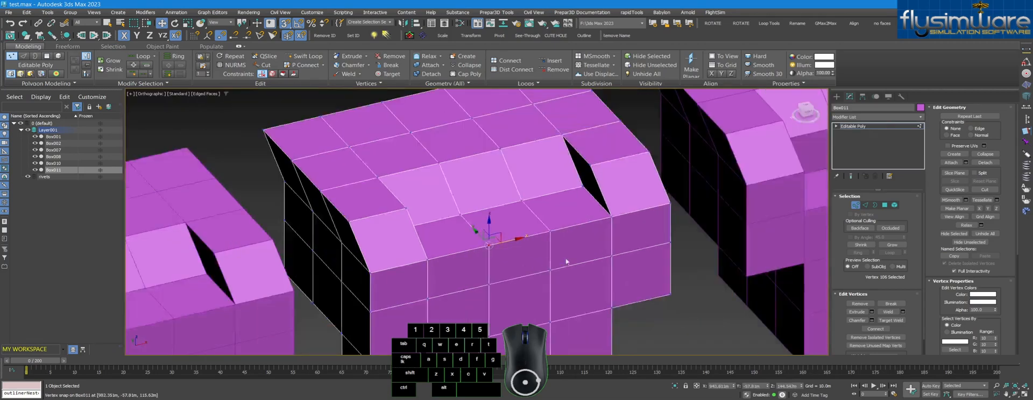
# - Check Box011 for open edges at border level
pyautogui.click(875, 204)
pyautogui.scroll(-3, 697, 313)
pyautogui.moveTo(697, 314); pyautogui.dragTo(621, 286, button='middle')
pyautogui.hotkey('shift', 'a')
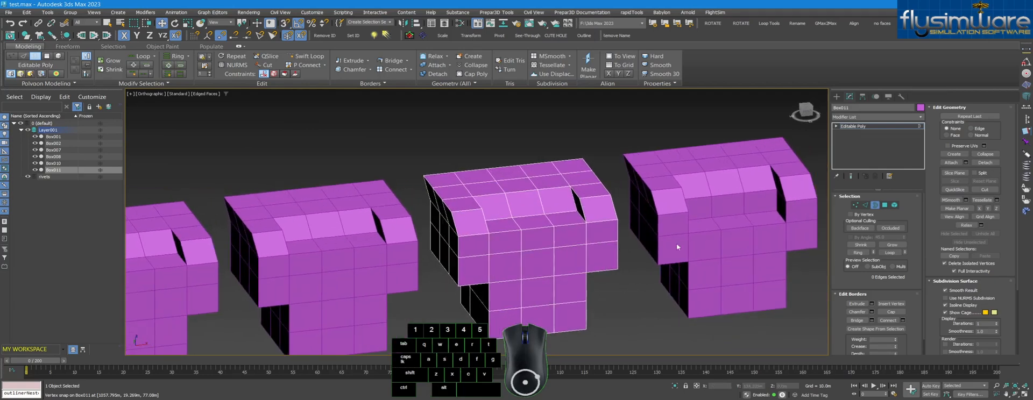
pyautogui.click(876, 205)
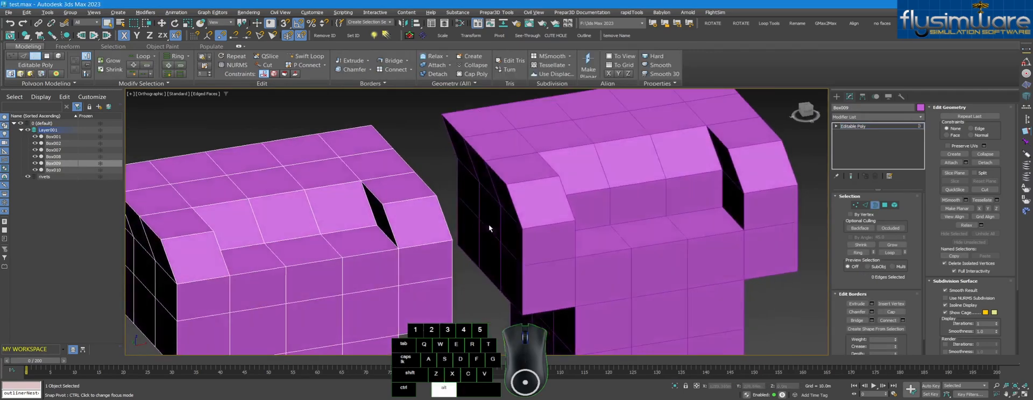
# - Delete the three side-wall polygons at both ends of Box010's recess
pyautogui.click(885, 205)
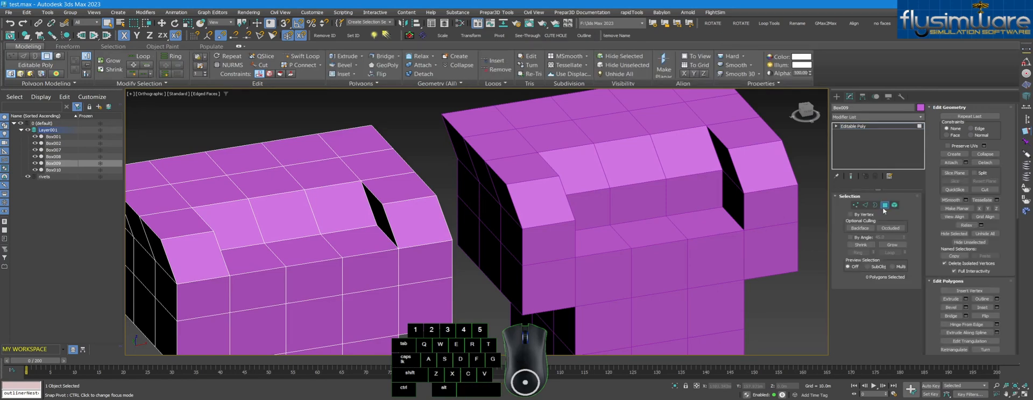
pyautogui.click(885, 206)
pyautogui.click(764, 213)
pyautogui.click(884, 205)
pyautogui.moveTo(700, 224)
pyautogui.keyDown('alt'); pyautogui.mouseDown(button='middle')
pyautogui.moveTo(687, 215)
pyautogui.moveTo(719, 232)
pyautogui.mouseUp(button='middle'); pyautogui.keyUp('alt')
pyautogui.click(779, 277)
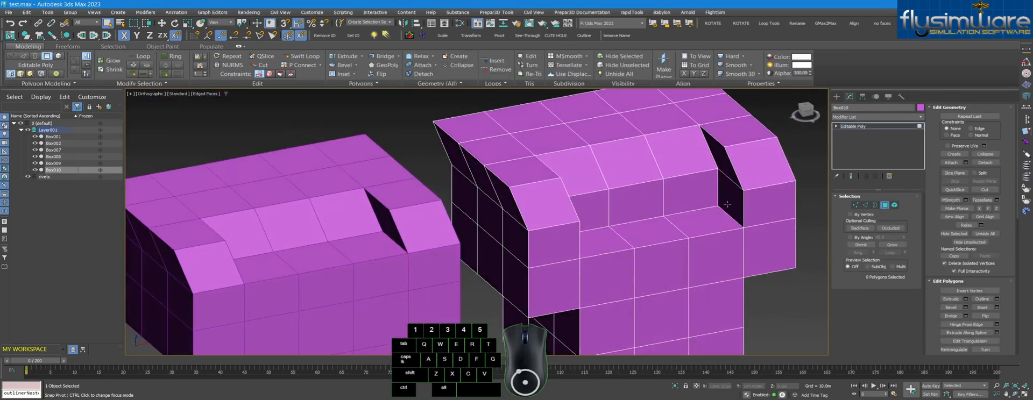
pyautogui.click(727, 204)
pyautogui.keyDown('alt'); pyautogui.moveTo(726, 204); pyautogui.dragTo(651, 189, button='middle'); pyautogui.keyUp('alt')
pyautogui.scroll(4, 588, 161)
pyautogui.keyDown('ctrl'); pyautogui.click(568, 186); pyautogui.keyUp('ctrl')
pyautogui.keyDown('ctrl'); pyautogui.click(582, 157); pyautogui.keyUp('ctrl')
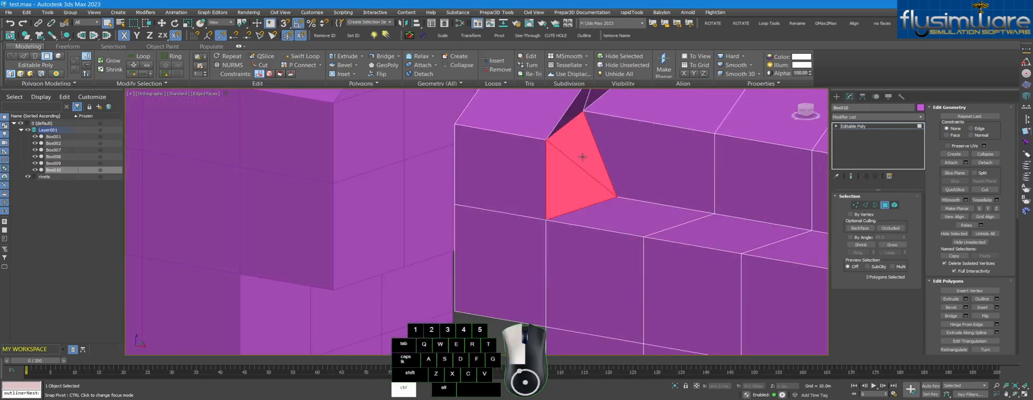
pyautogui.keyDown('alt'); pyautogui.moveTo(581, 161); pyautogui.dragTo(570, 166, button='middle'); pyautogui.keyUp('alt')
pyautogui.scroll(-4, 502, 179)
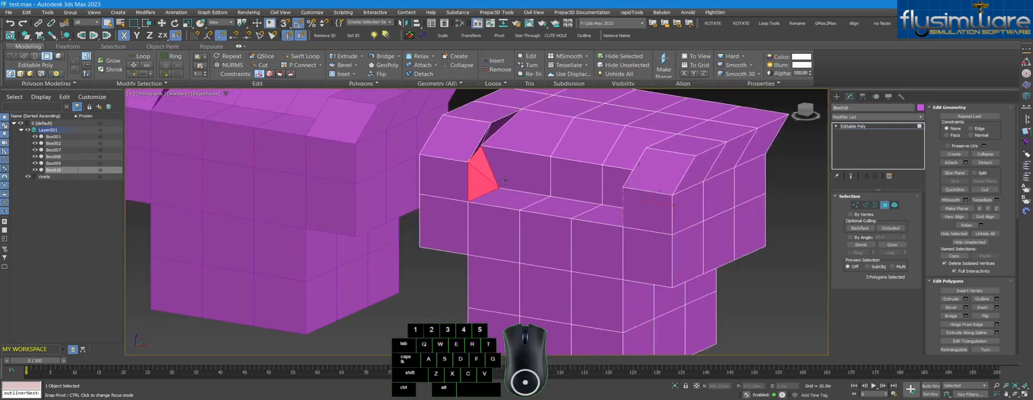
pyautogui.press('Delete')
pyautogui.keyDown('alt'); pyautogui.moveTo(505, 180); pyautogui.dragTo(641, 167, button='middle'); pyautogui.keyUp('alt')
pyautogui.scroll(5, 654, 157)
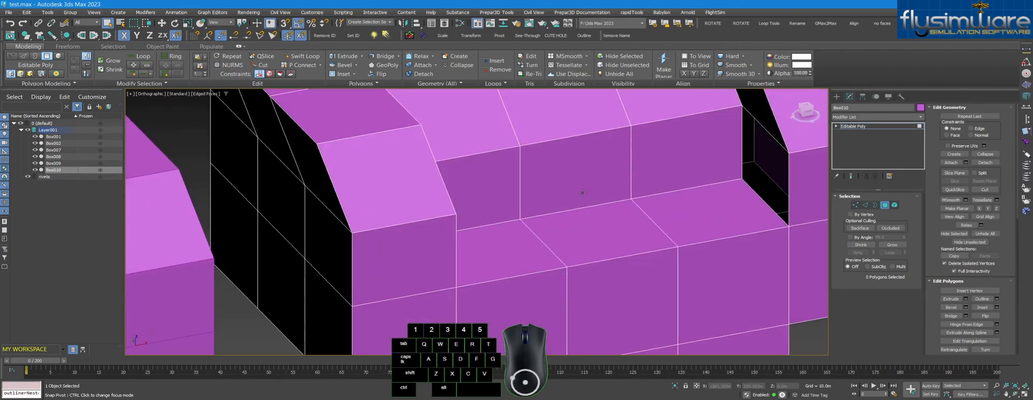
pyautogui.scroll(-2, 610, 192)
# - Select the three-edge loop along the inner rear edge of Box010's recess floor and convert it to a vertex selection
pyautogui.click(865, 205)
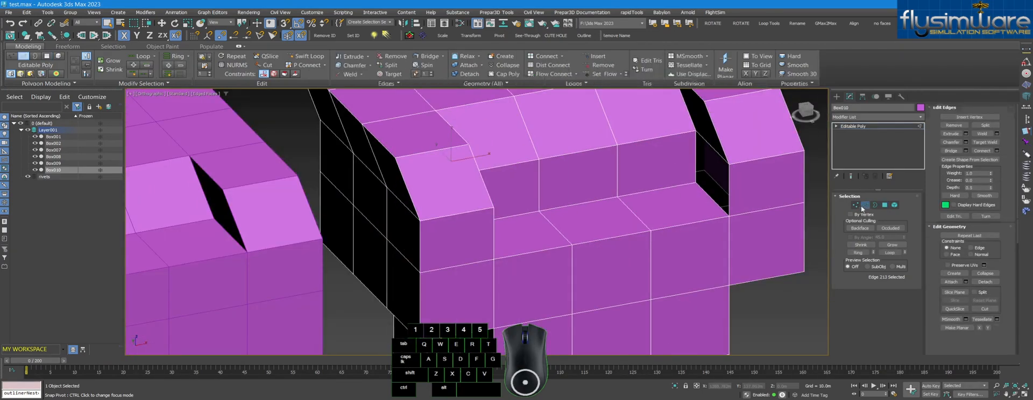
pyautogui.click(647, 189)
pyautogui.click(890, 252)
pyautogui.keyDown('alt'); pyautogui.moveTo(709, 258); pyautogui.dragTo(601, 239, button='middle'); pyautogui.keyUp('alt')
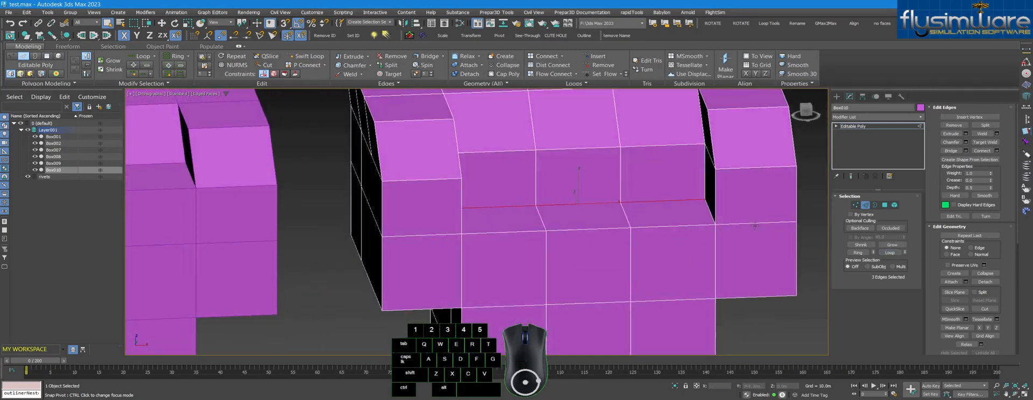
pyautogui.keyDown('ctrl'); pyautogui.click(856, 205); pyautogui.keyUp('ctrl')
pyautogui.keyDown('alt'); pyautogui.moveTo(556, 217); pyautogui.dragTo(595, 206, button='middle'); pyautogui.keyUp('alt')
pyautogui.keyDown('alt'); pyautogui.moveTo(591, 142); pyautogui.dragTo(600, 142, button='middle'); pyautogui.keyUp('alt')
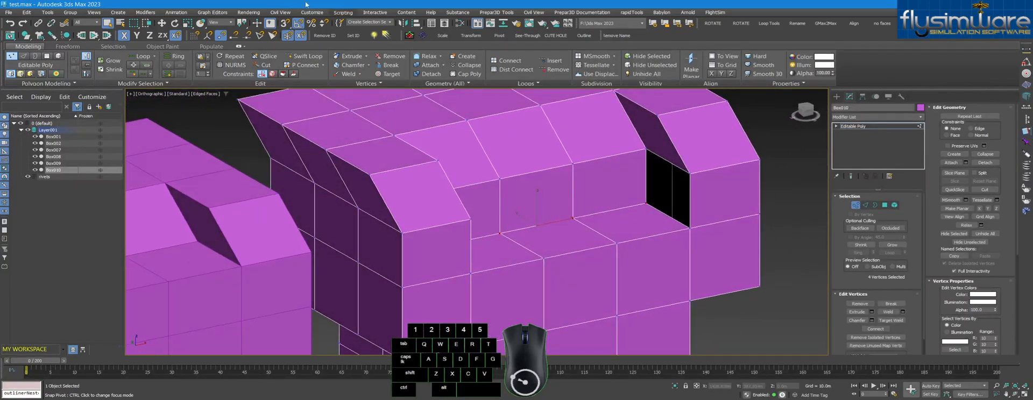
# - Move the four inner vertices in the YZ plane, snapping them level with the upper front corner beside the recess
pyautogui.click(162, 23)
pyautogui.moveTo(577, 218)
pyautogui.mouseDown(button='middle')
pyautogui.moveTo(571, 227)
pyautogui.moveTo(584, 227)
pyautogui.mouseUp(button='middle')
pyautogui.scroll(2, 584, 227)
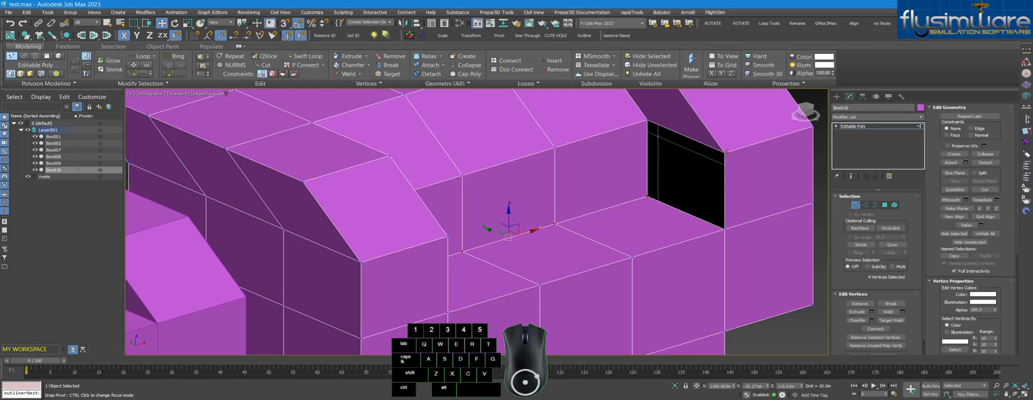
pyautogui.click(498, 228)
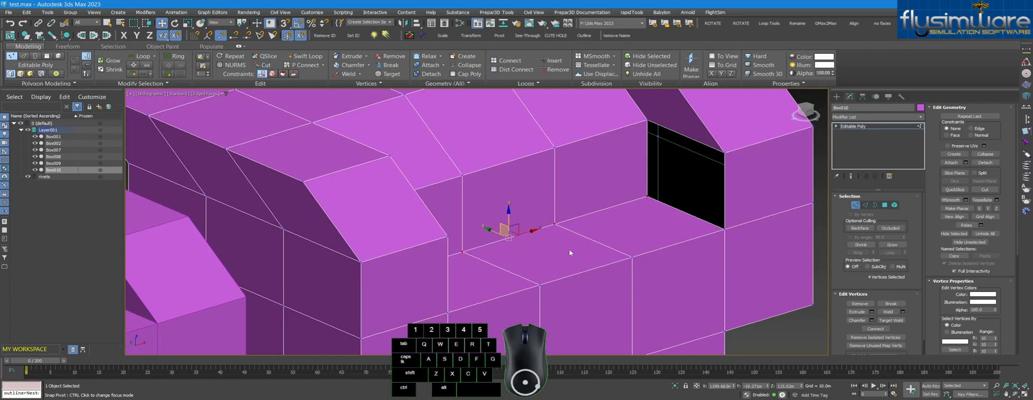
pyautogui.press('s')
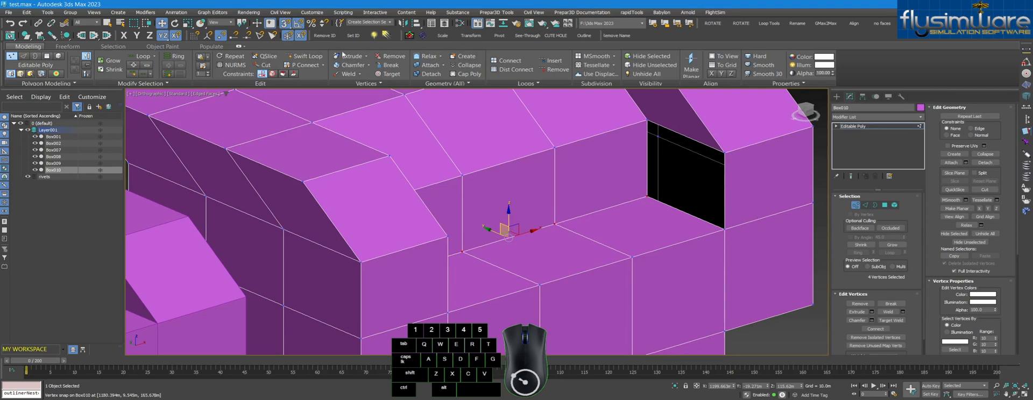
pyautogui.moveTo(647, 196); pyautogui.dragTo(724, 152)
pyautogui.moveTo(692, 222); pyautogui.dragTo(672, 218, button='middle')
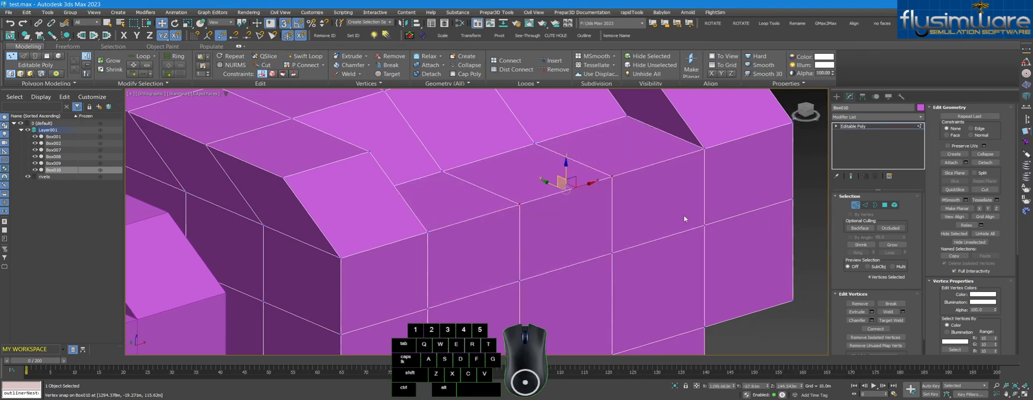
# - Select all of Box010's vertices and weld the overlapping ones
pyautogui.click(855, 205)
pyautogui.scroll(2, 670, 227)
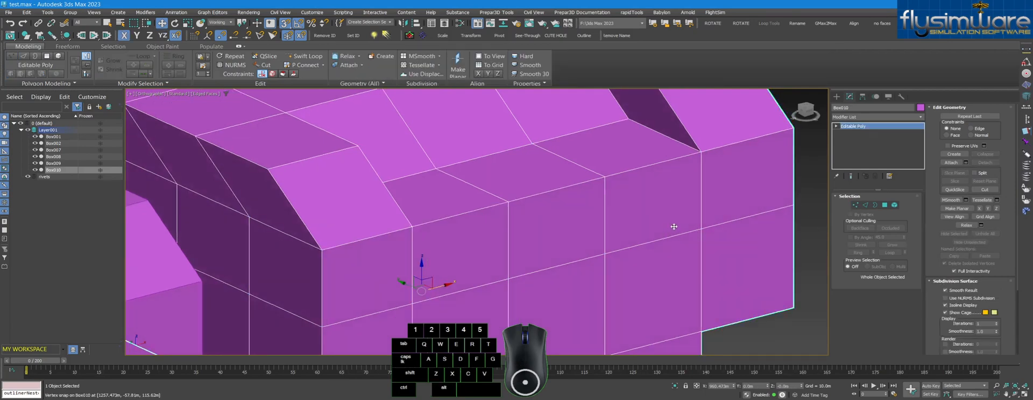
pyautogui.click(854, 205)
pyautogui.hotkey('shift', '2')
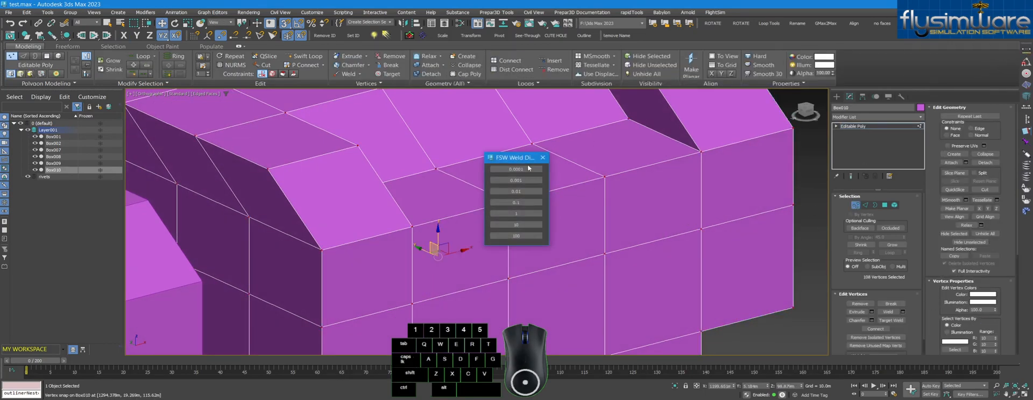
pyautogui.click(542, 158)
# - Check Box010 for open edges at border level and inspect the filled recess from both sides
pyautogui.keyDown('alt'); pyautogui.moveTo(601, 201); pyautogui.dragTo(600, 214, button='middle'); pyautogui.keyUp('alt')
pyautogui.scroll(-3, 617, 214)
pyautogui.press('3')
pyautogui.hotkey('shift', 'a')
pyautogui.moveTo(744, 225)
pyautogui.keyDown('alt'); pyautogui.mouseDown(button='middle')
pyautogui.moveTo(514, 224)
pyautogui.moveTo(444, 203)
pyautogui.mouseUp(button='middle'); pyautogui.keyUp('alt')
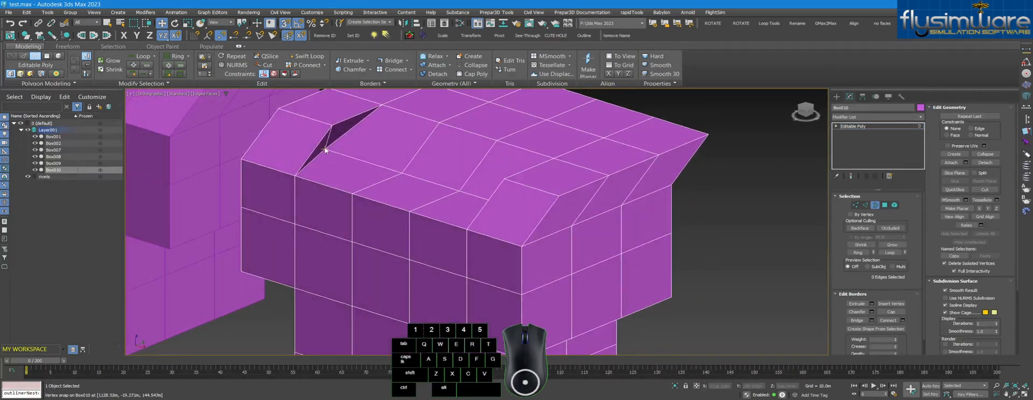
pyautogui.keyDown('alt'); pyautogui.moveTo(341, 161); pyautogui.dragTo(563, 184, button='middle'); pyautogui.keyUp('alt')
pyautogui.keyDown('alt'); pyautogui.moveTo(518, 206); pyautogui.dragTo(500, 224, button='middle'); pyautogui.keyUp('alt')
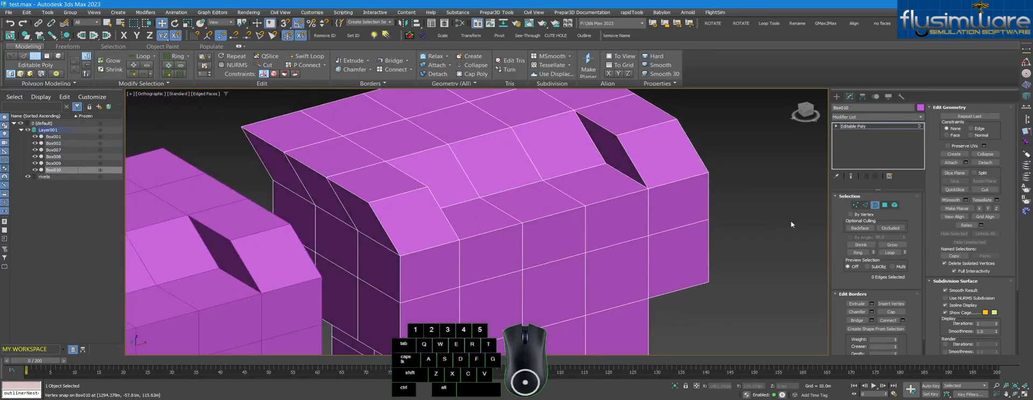
pyautogui.scroll(-10, 783, 215)
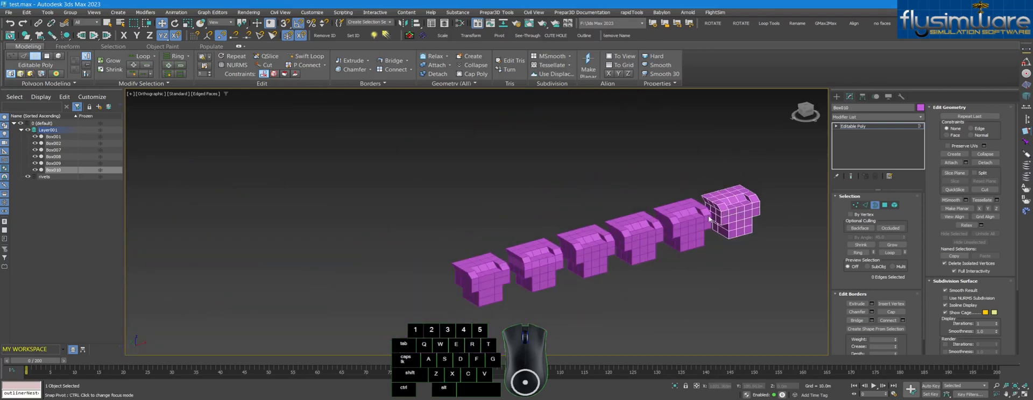